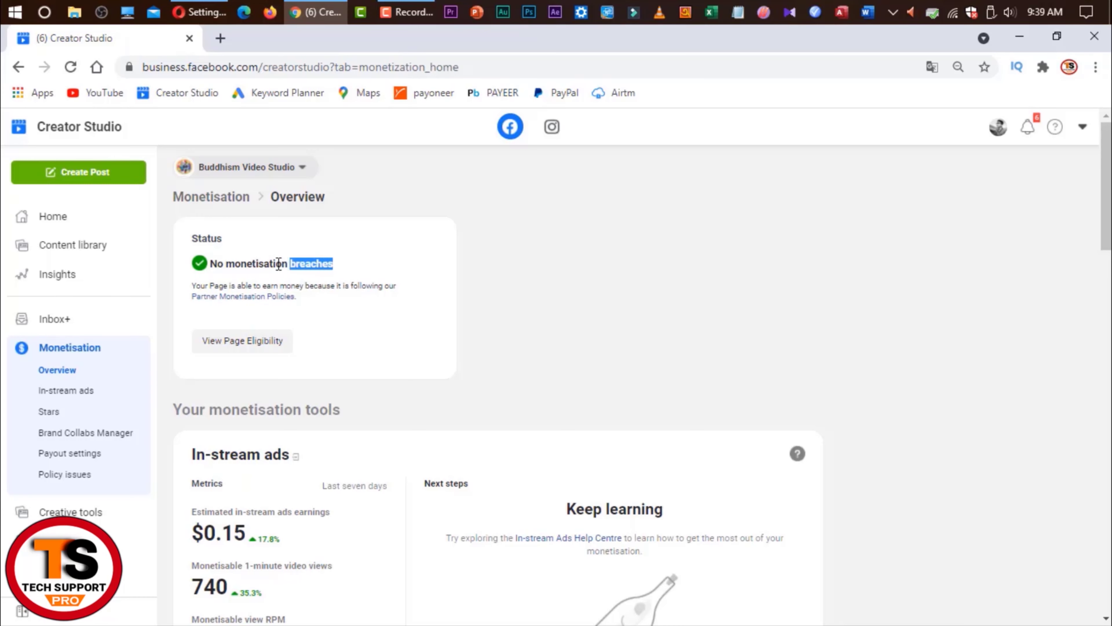
Review the page's monetisation status and in-stream ads metrics in the monetisation overview
drag(278, 263, 216, 264)
click(636, 260)
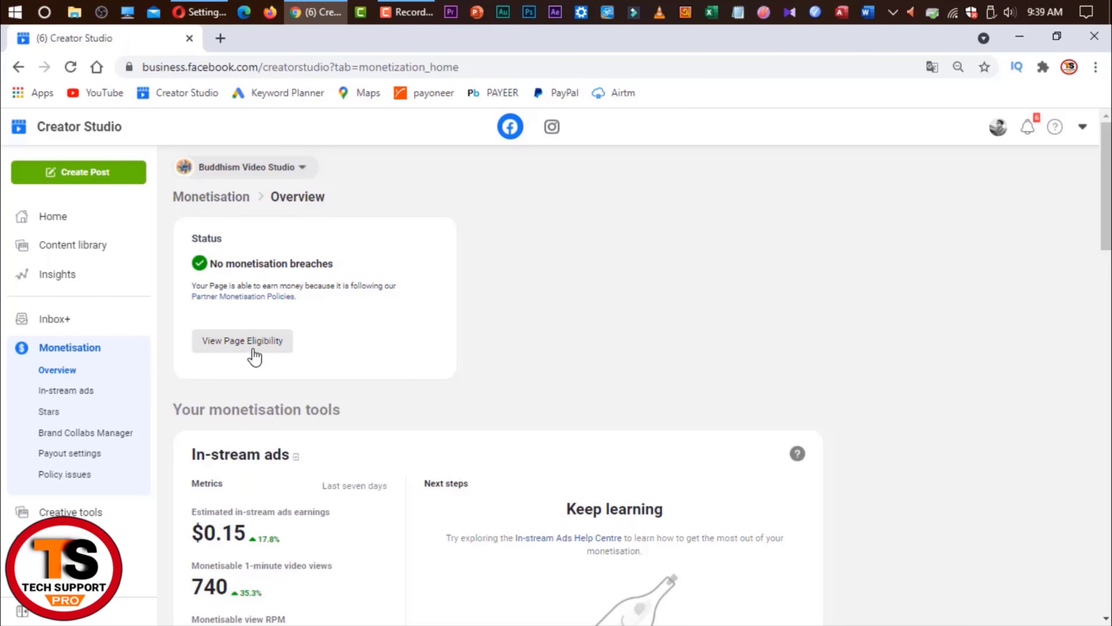
scroll(299, 510, down, 5)
scroll(570, 307, up, 5)
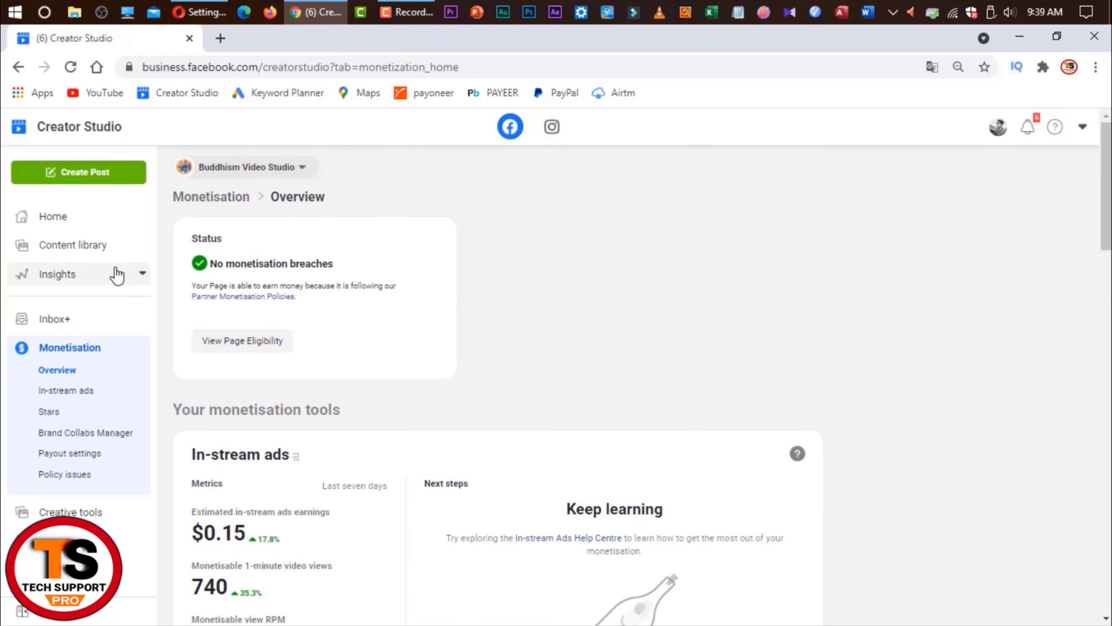
Open the content library's posts list and check which videos have in-stream ads turned on
click(50, 216)
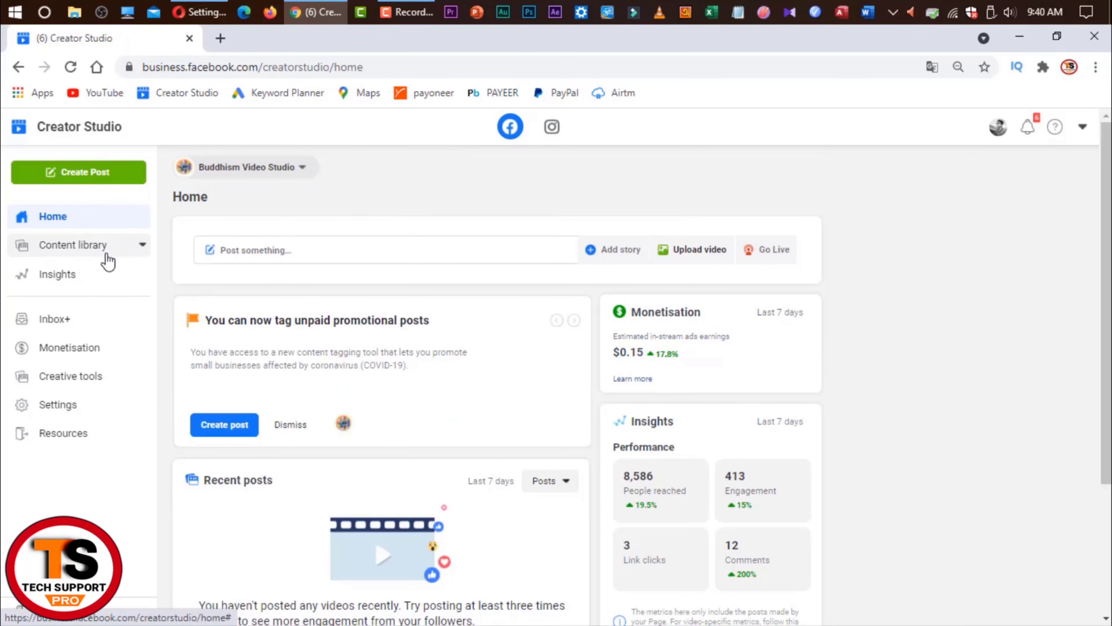
click(108, 261)
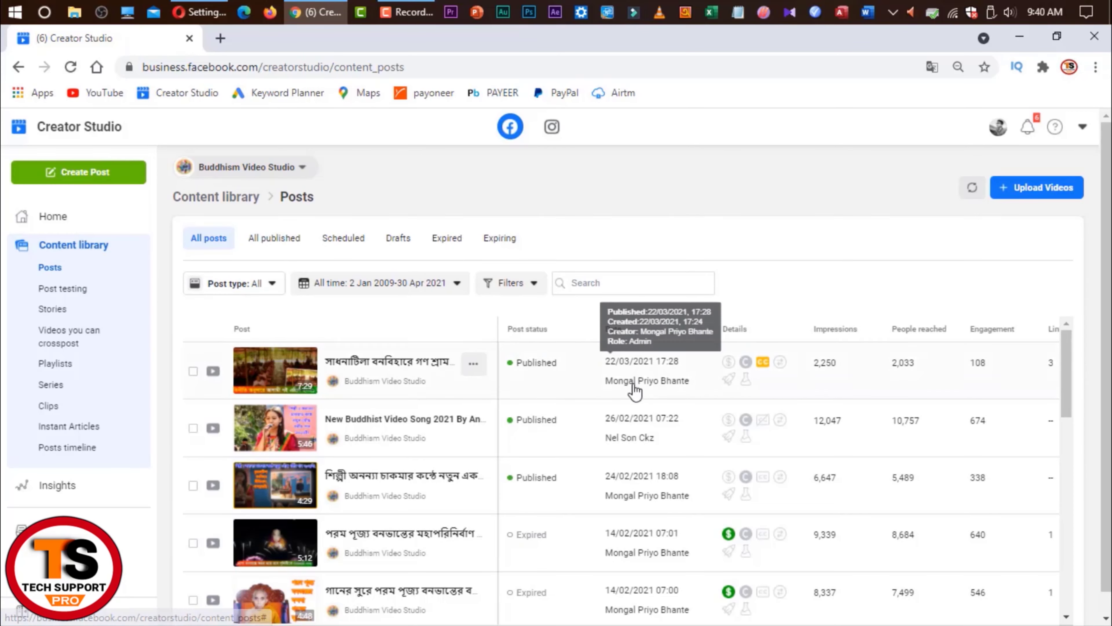
scroll(763, 514, down, 10)
scroll(764, 509, down, 10)
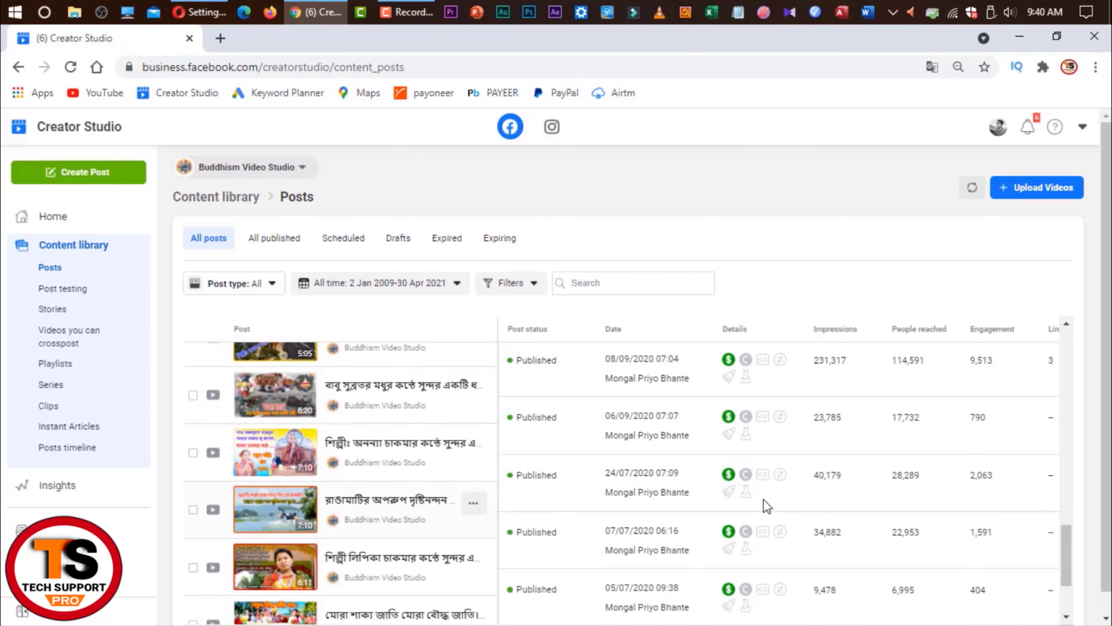
scroll(746, 440, up, 20)
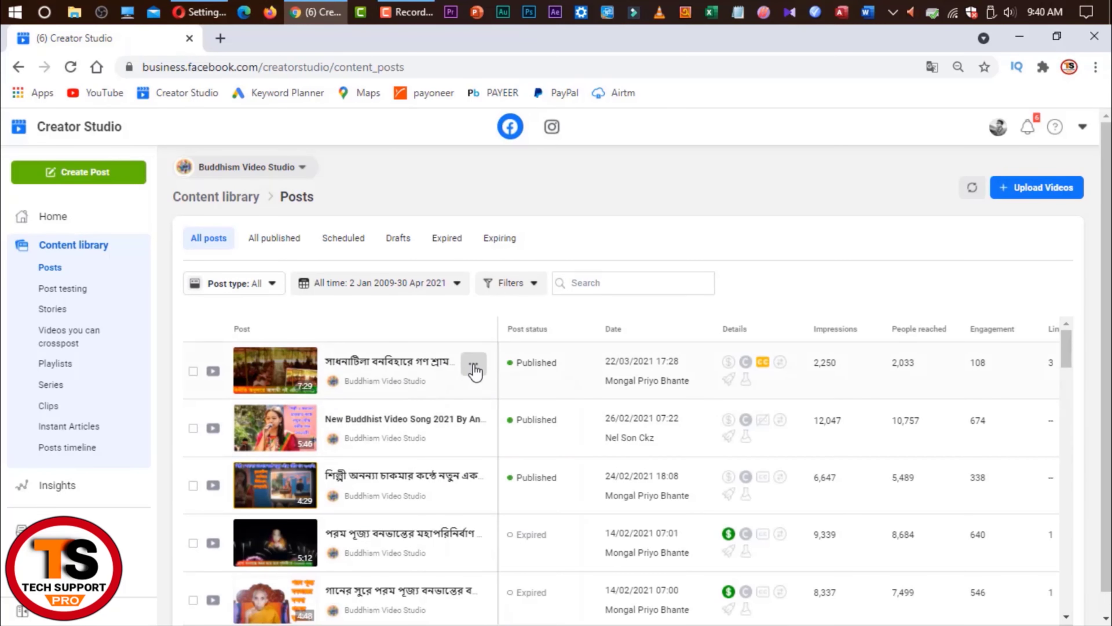
Edit the 22/03/2021 video to use chosen in-stream ad placements at about 01:13, 03:29 and 05:31, and save it
click(473, 364)
click(504, 397)
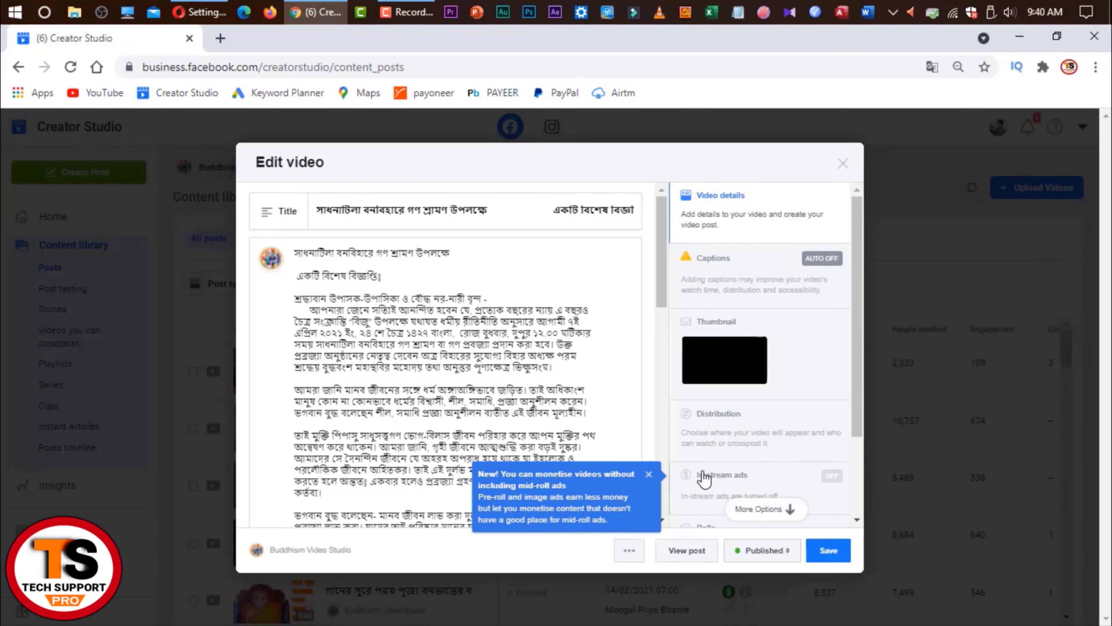
click(704, 482)
click(618, 361)
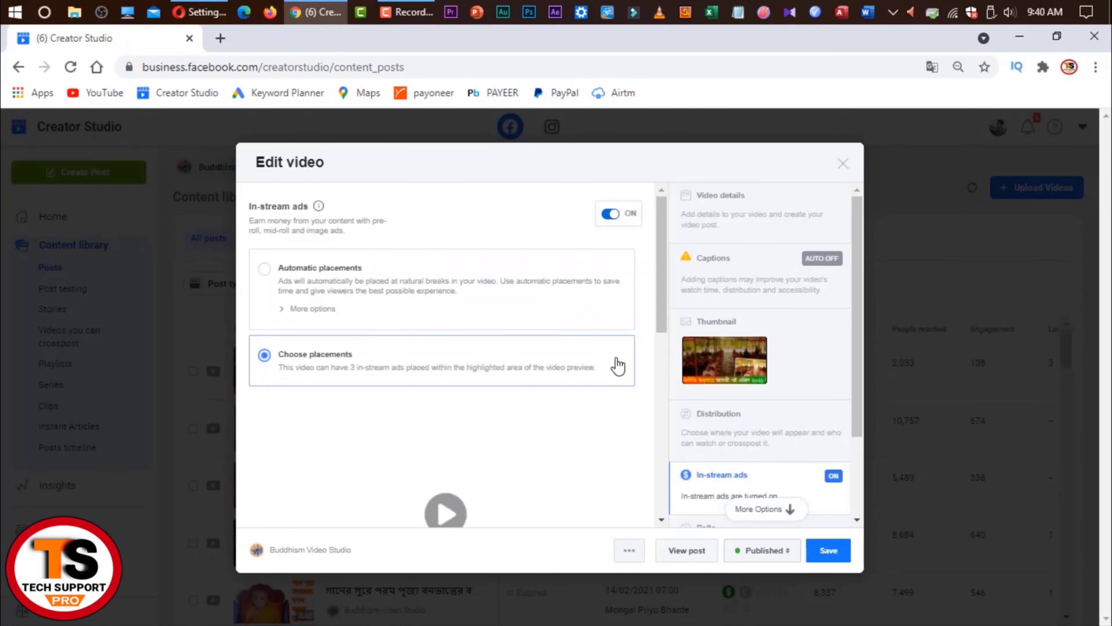
scroll(629, 356, down, 6)
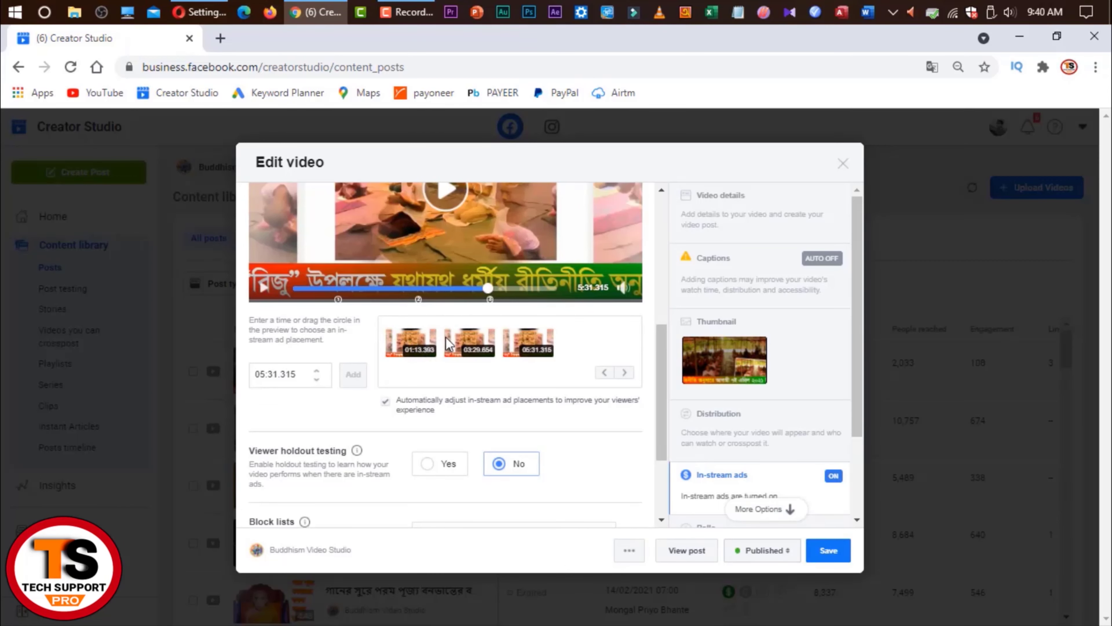
click(843, 558)
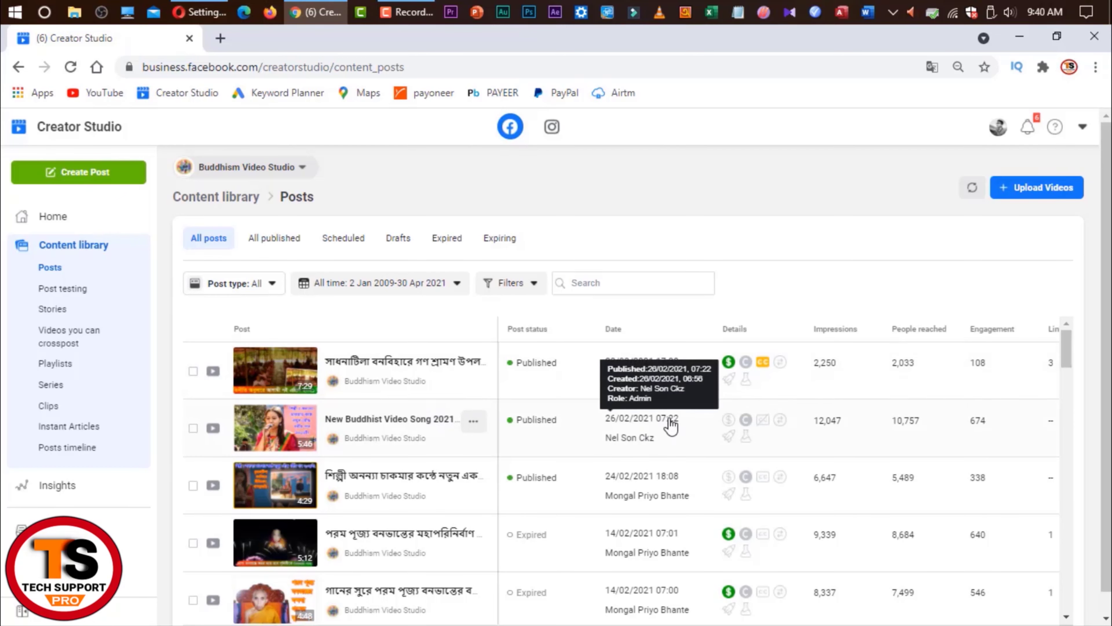
Open the "New Buddhist Video Song 2021" post for editing and set its in-stream ads to Choose placements
click(473, 421)
click(479, 460)
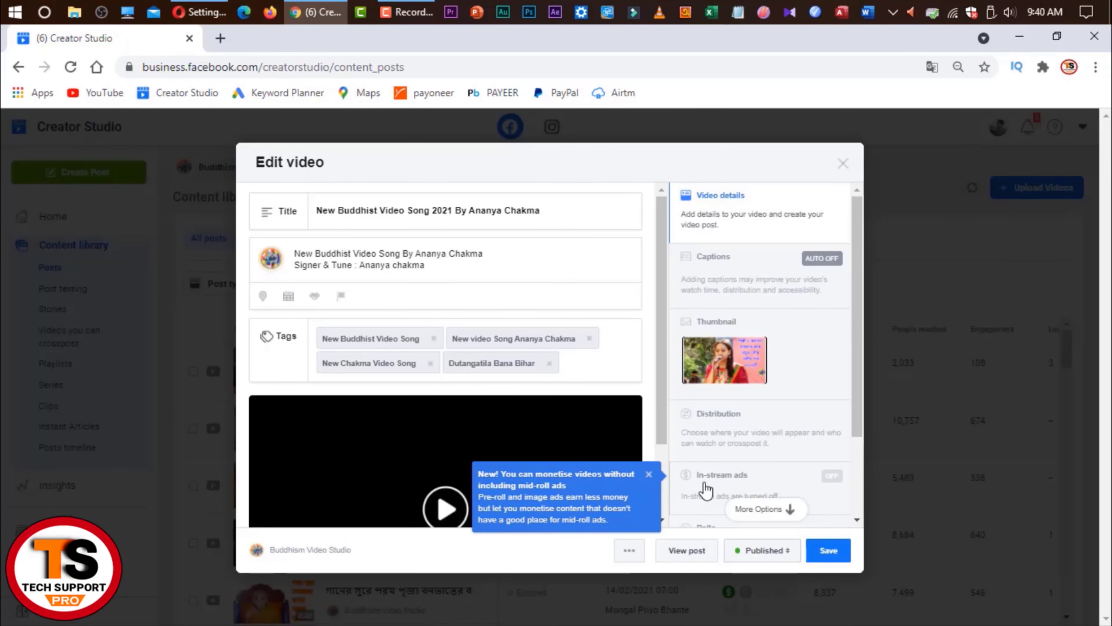
click(708, 487)
click(622, 358)
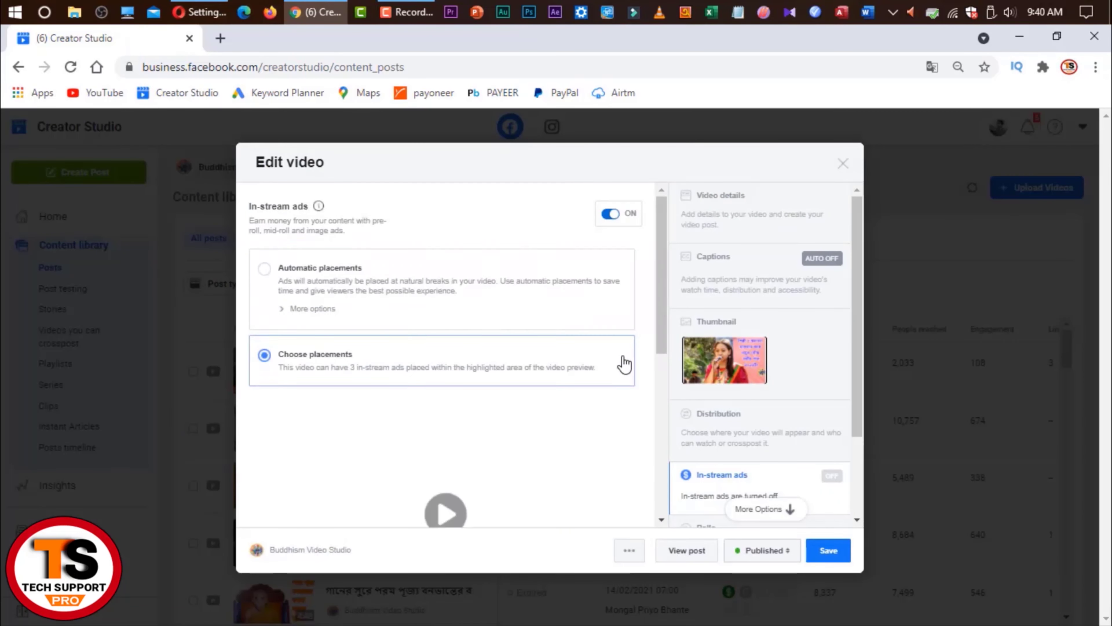
Add in-stream ad placements at 01:09.000 and 03:29.556 to the video and save the post
scroll(541, 365, down, 7)
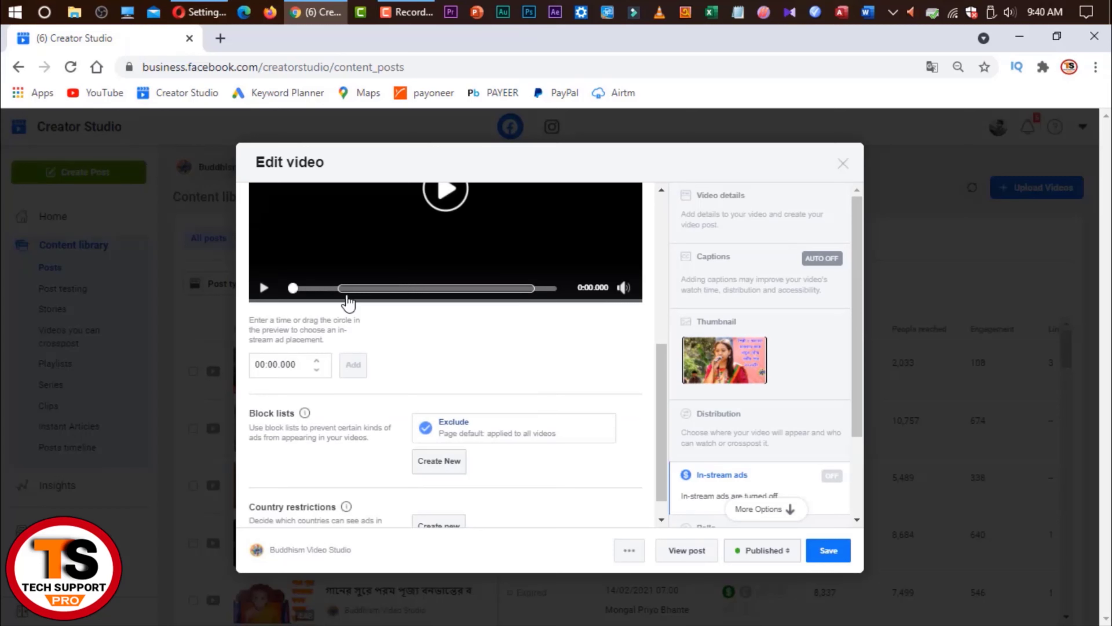
click(346, 289)
click(264, 288)
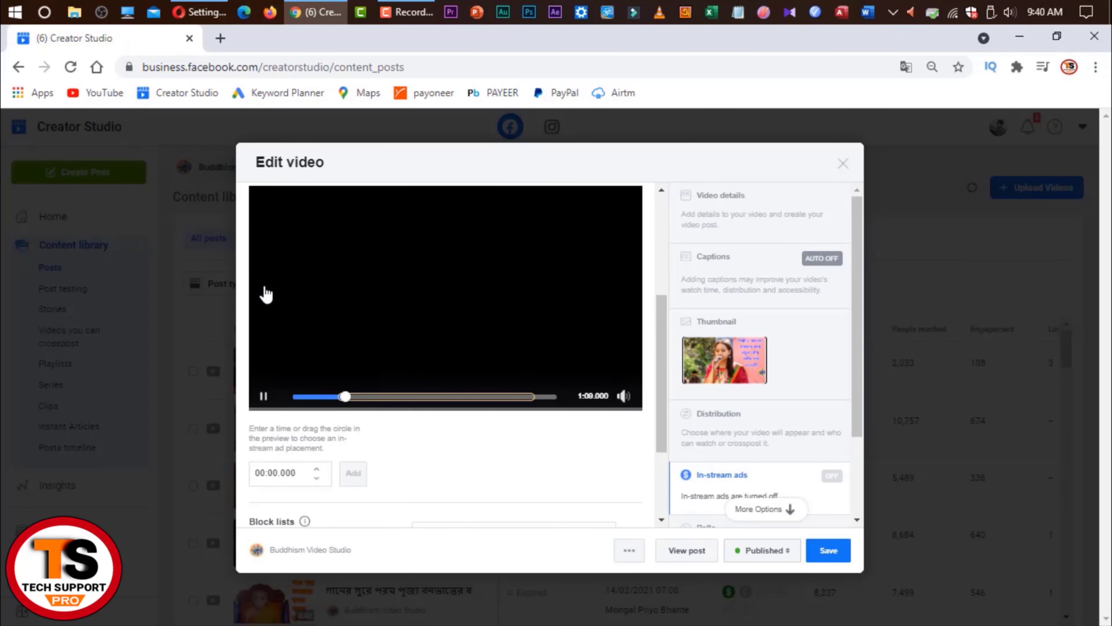
click(262, 397)
click(353, 472)
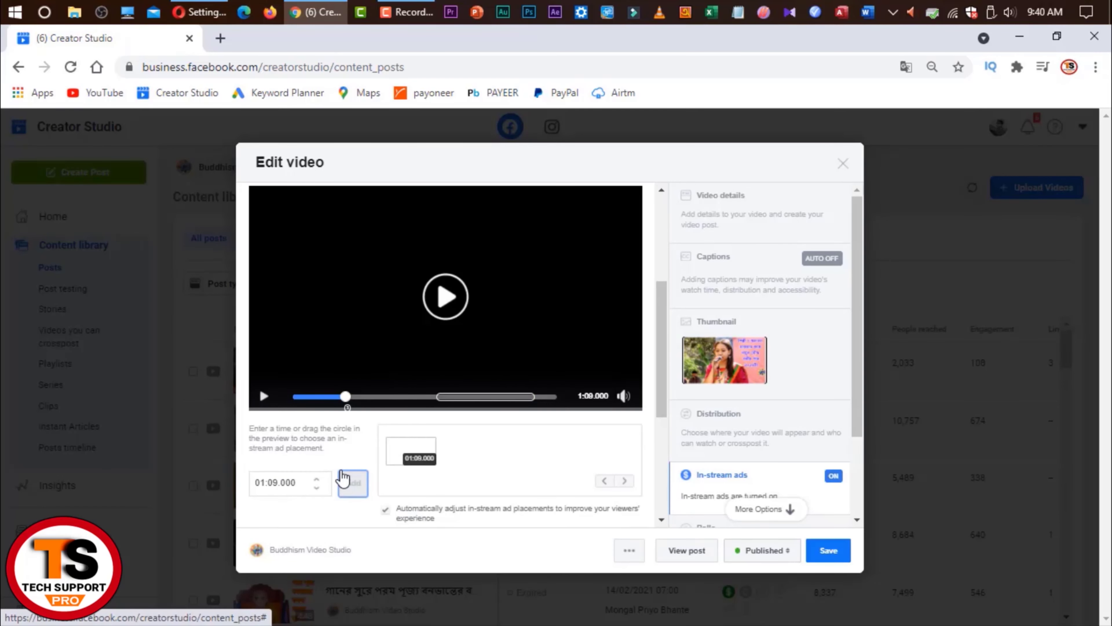
click(455, 398)
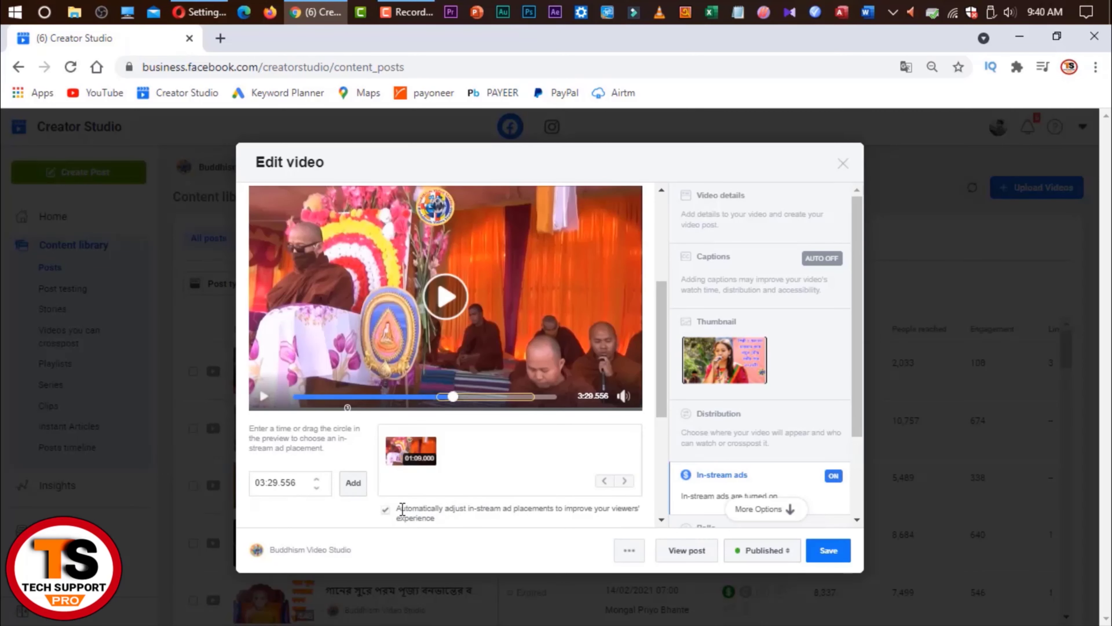
click(352, 483)
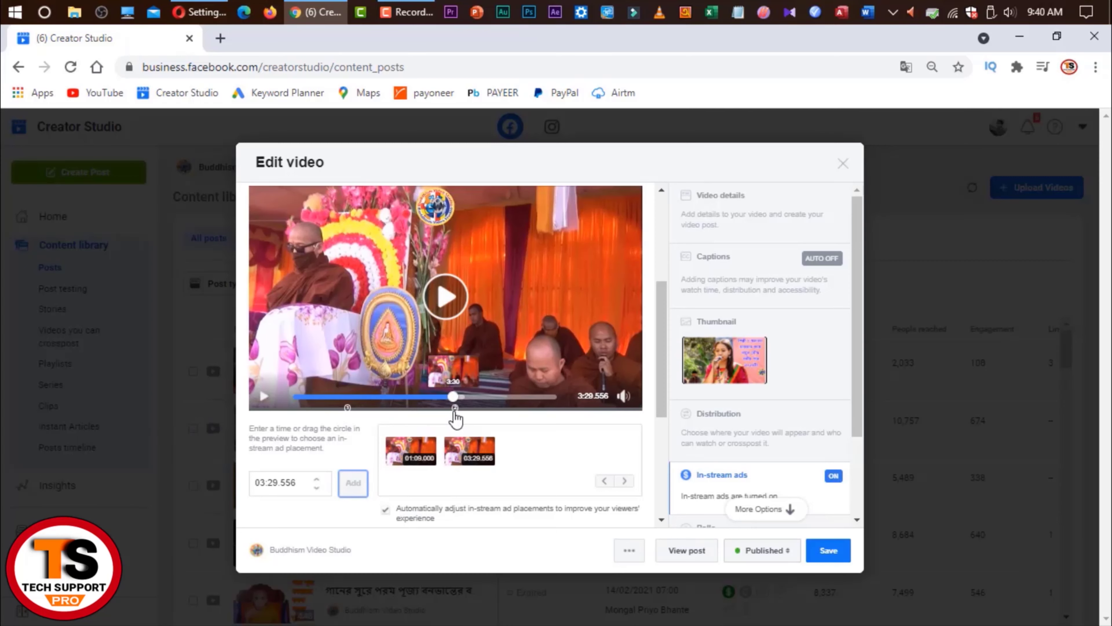
scroll(320, 374, up, 5)
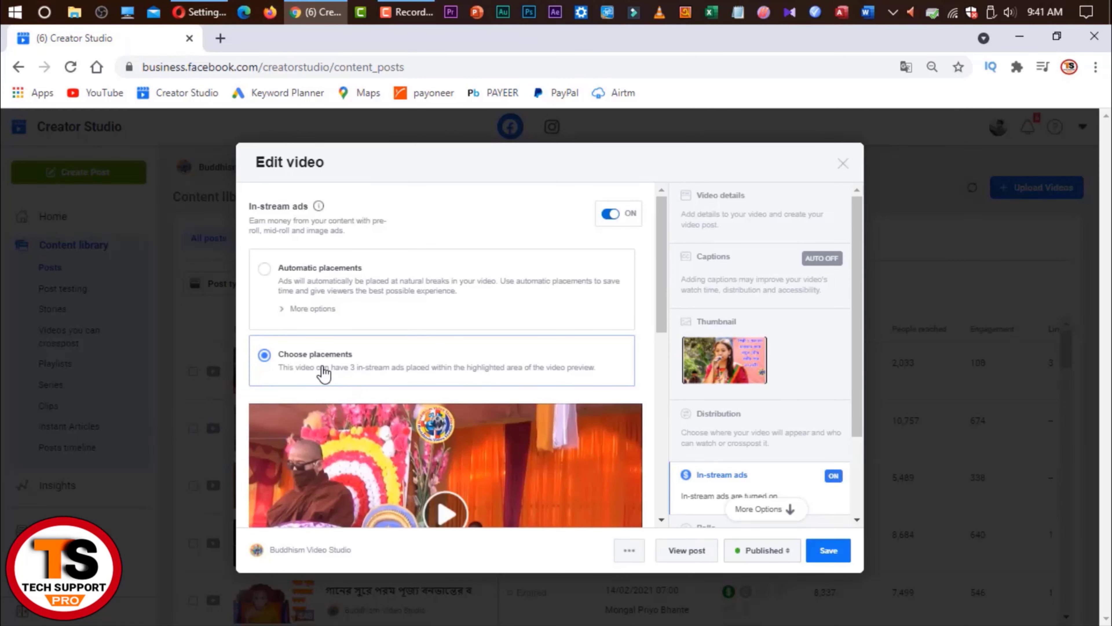
scroll(423, 379, down, 5)
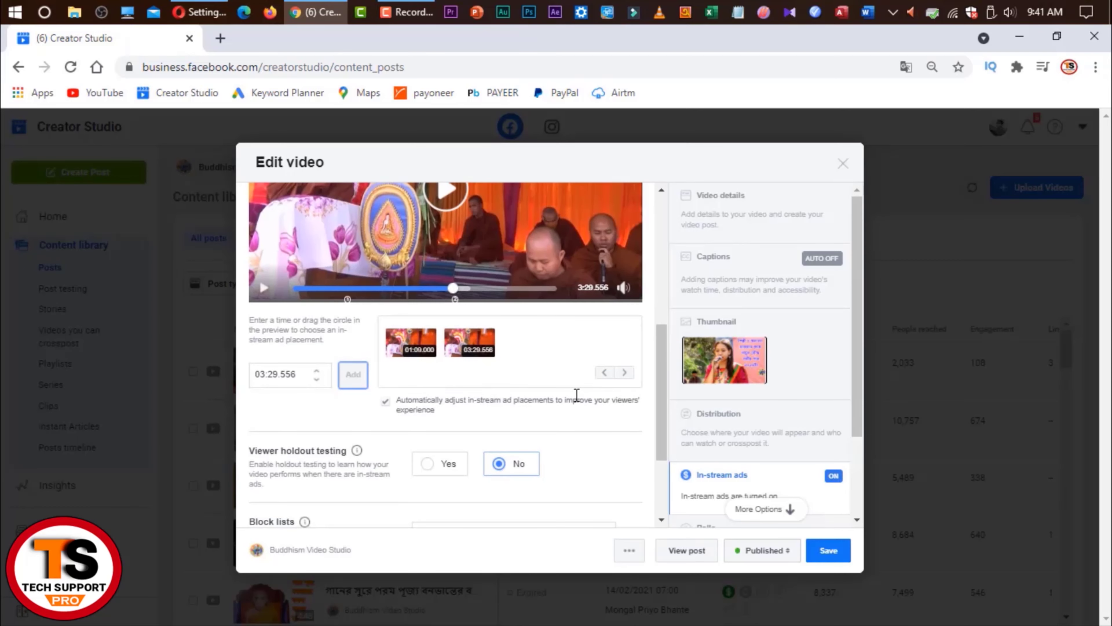
click(827, 552)
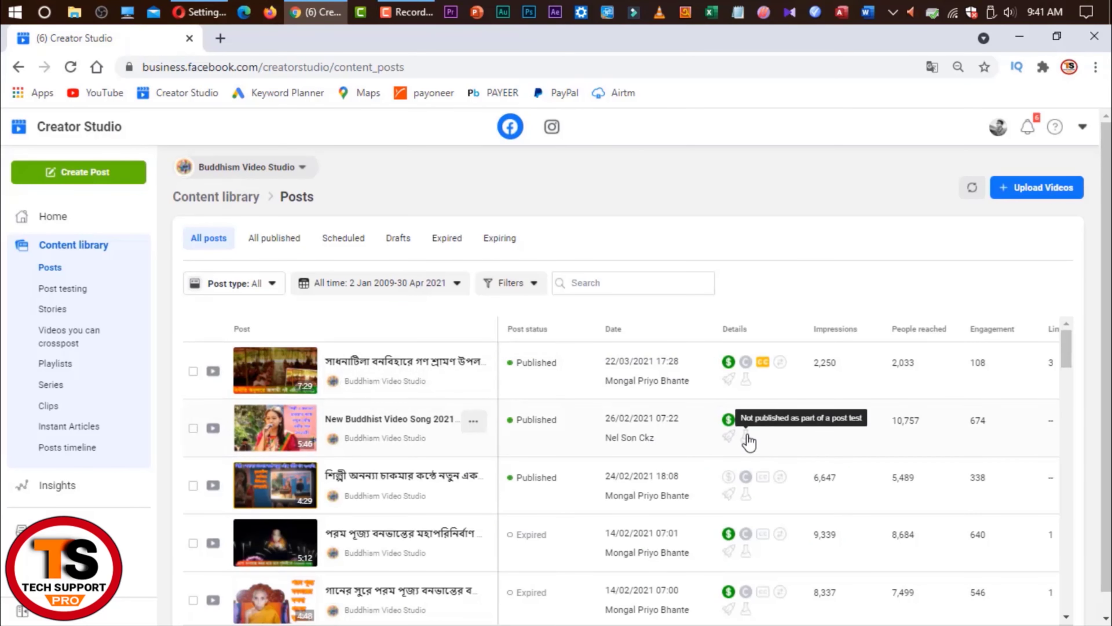
Open the video post published on 24/02/2021 for editing and set its in-stream ads to Choose placements
click(473, 478)
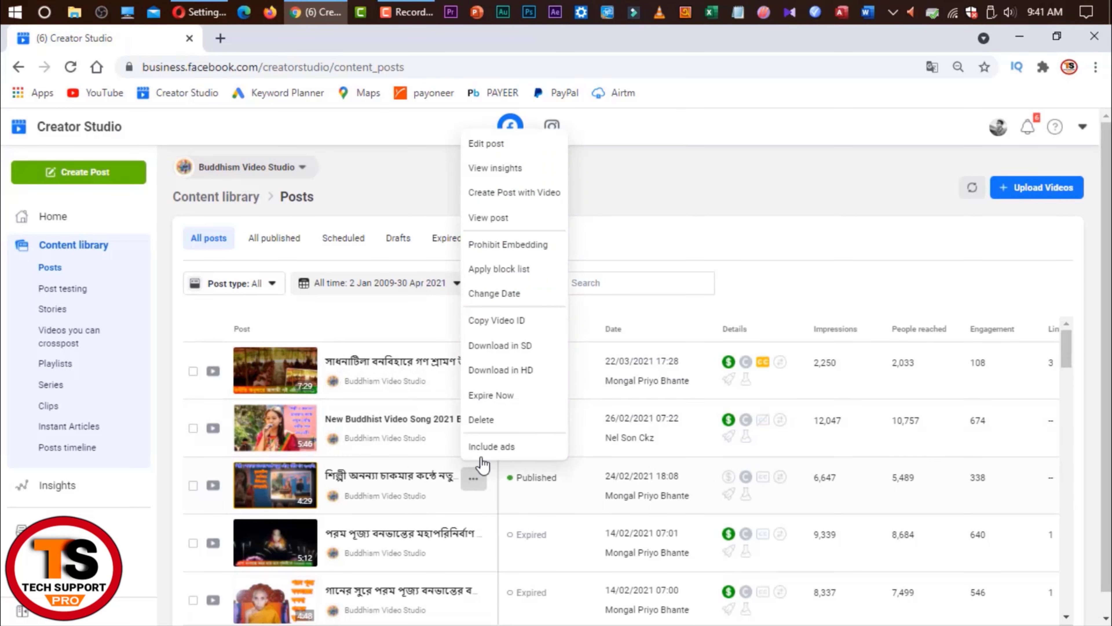
click(484, 142)
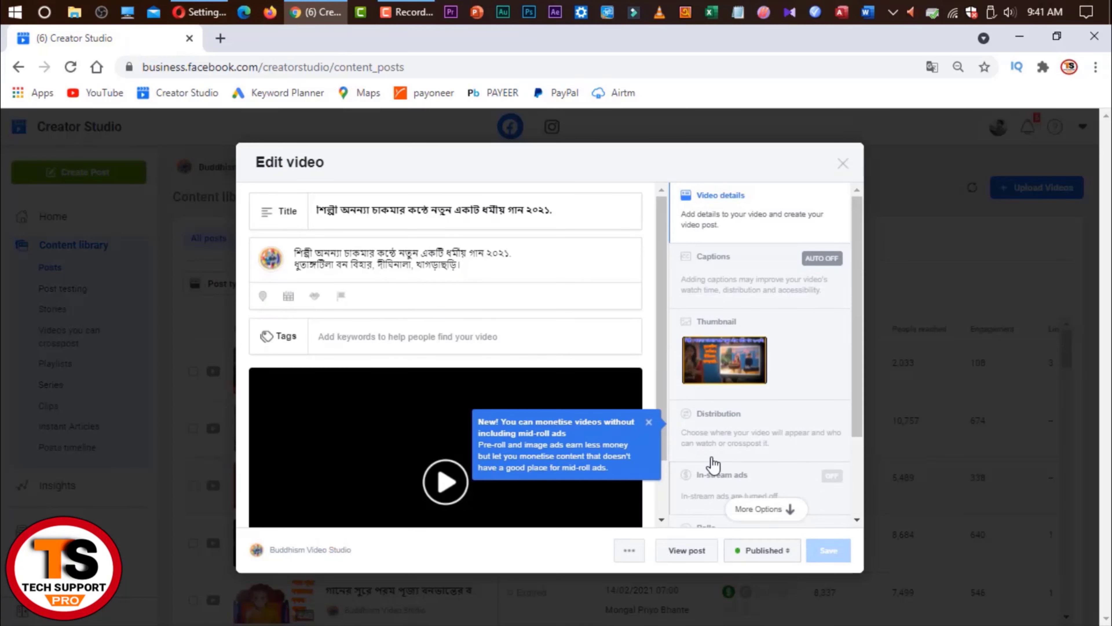
click(704, 477)
click(621, 362)
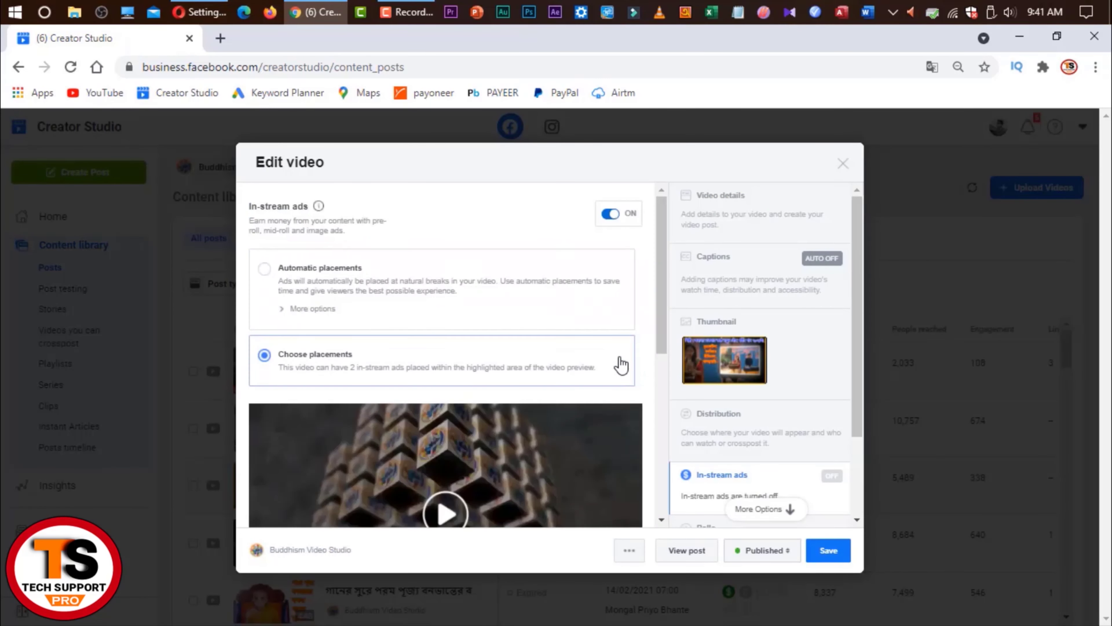
Add in-stream ad placements at 01:11.551 and 03:34.095 to the video and save the post
scroll(510, 374, down, 5)
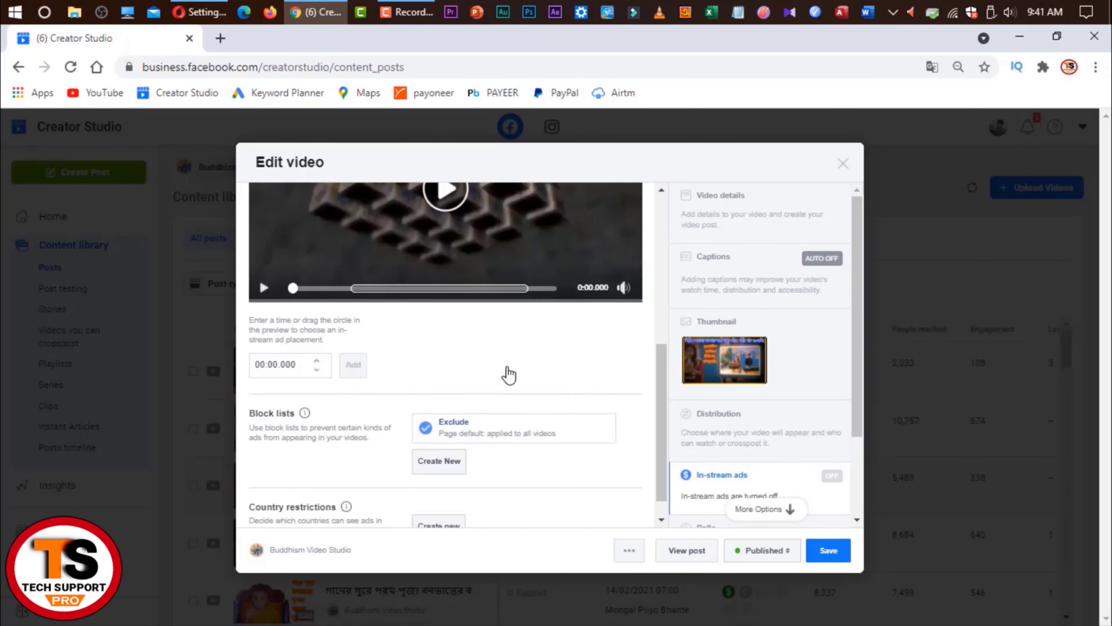
click(364, 288)
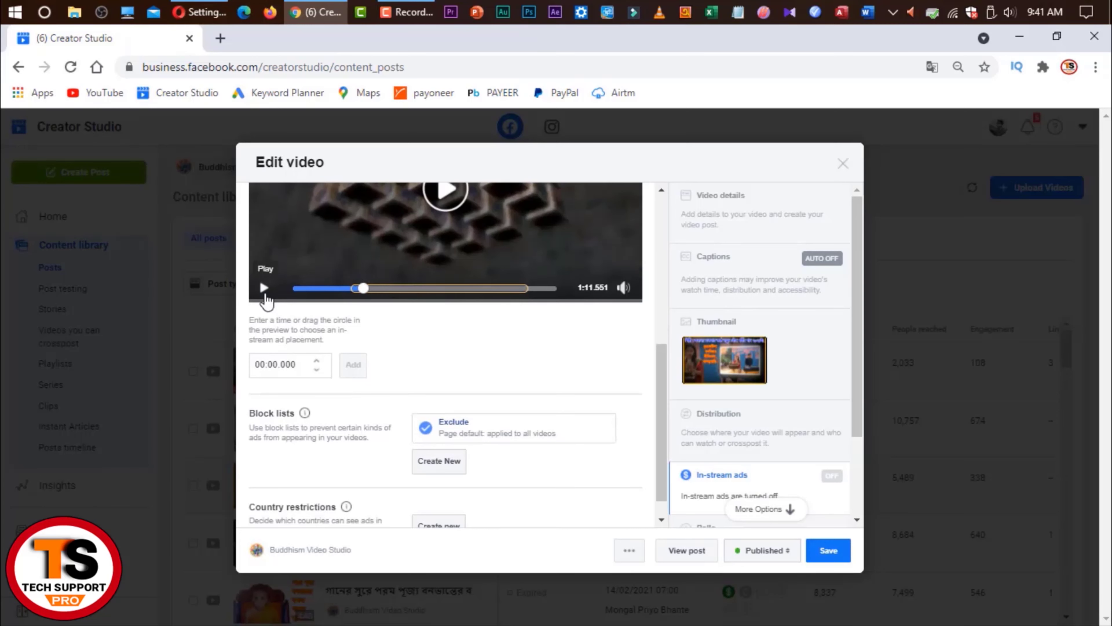
scroll(267, 300, up, 3)
click(353, 483)
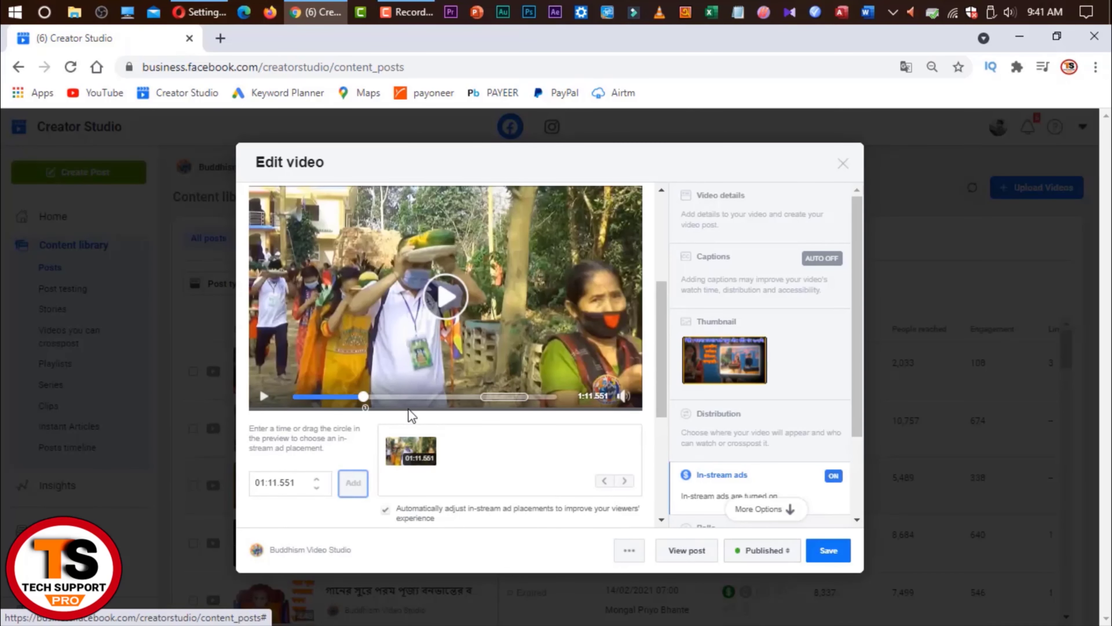
click(504, 397)
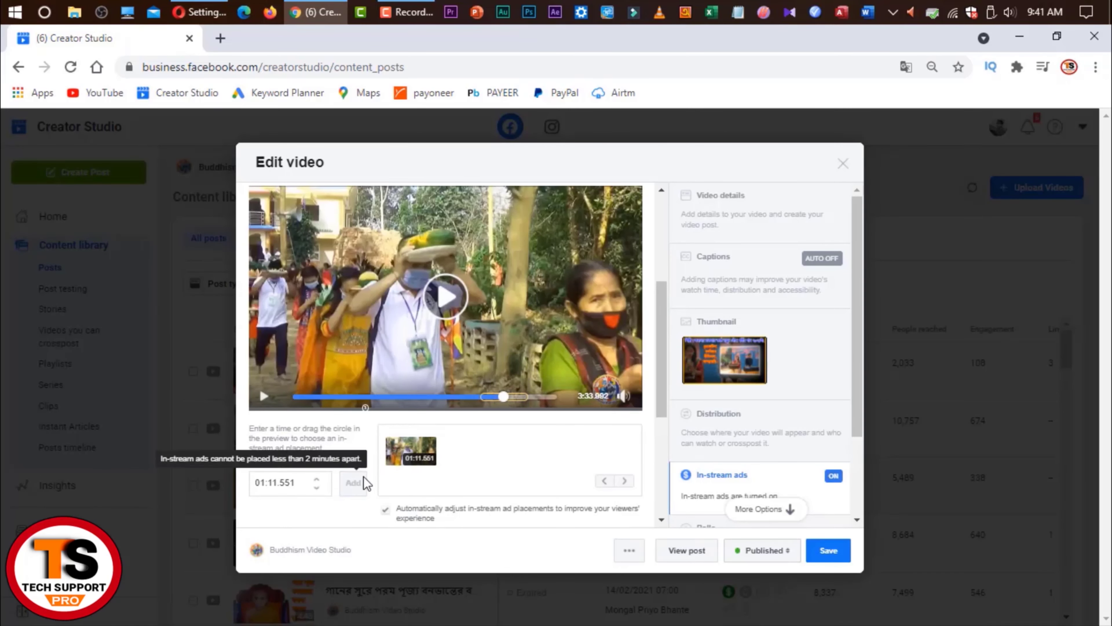
click(264, 396)
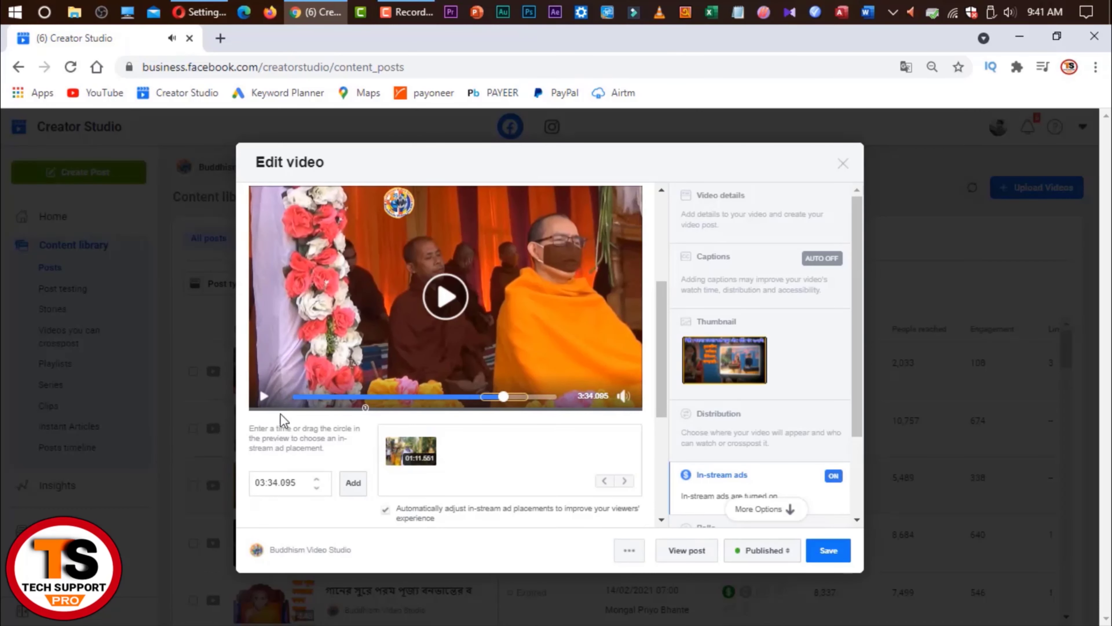
click(354, 483)
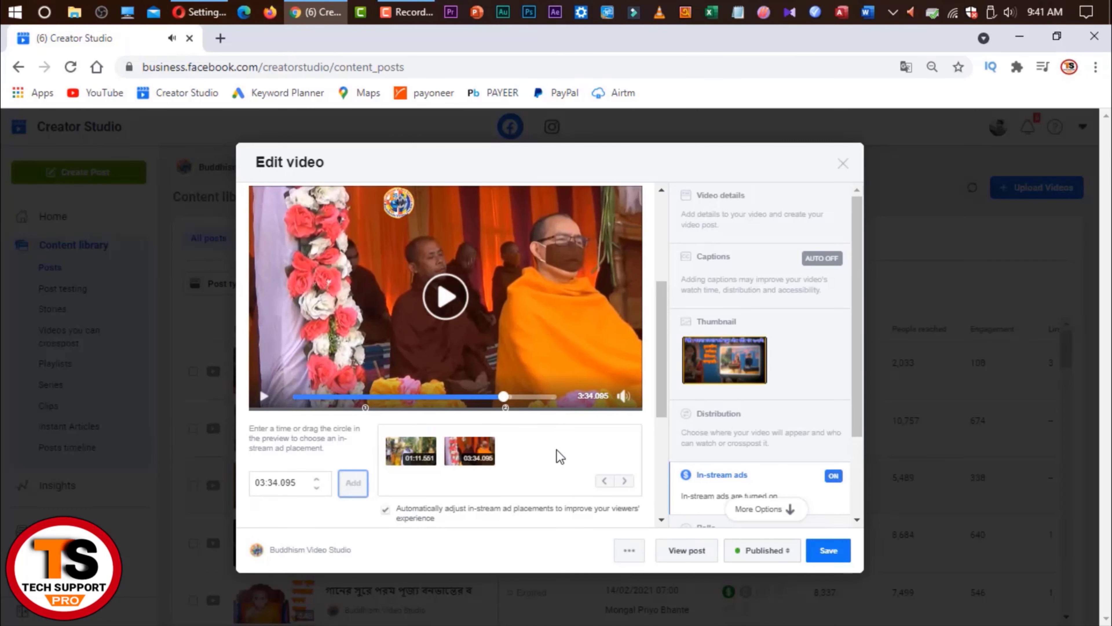
scroll(561, 456, down, 5)
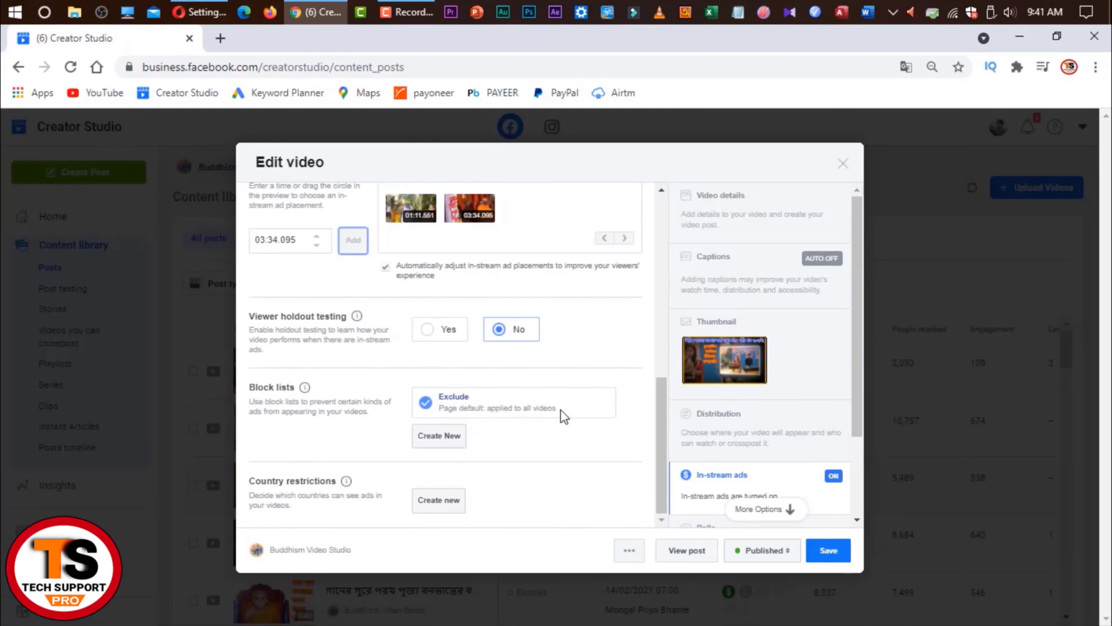
scroll(502, 363, up, 6)
click(836, 557)
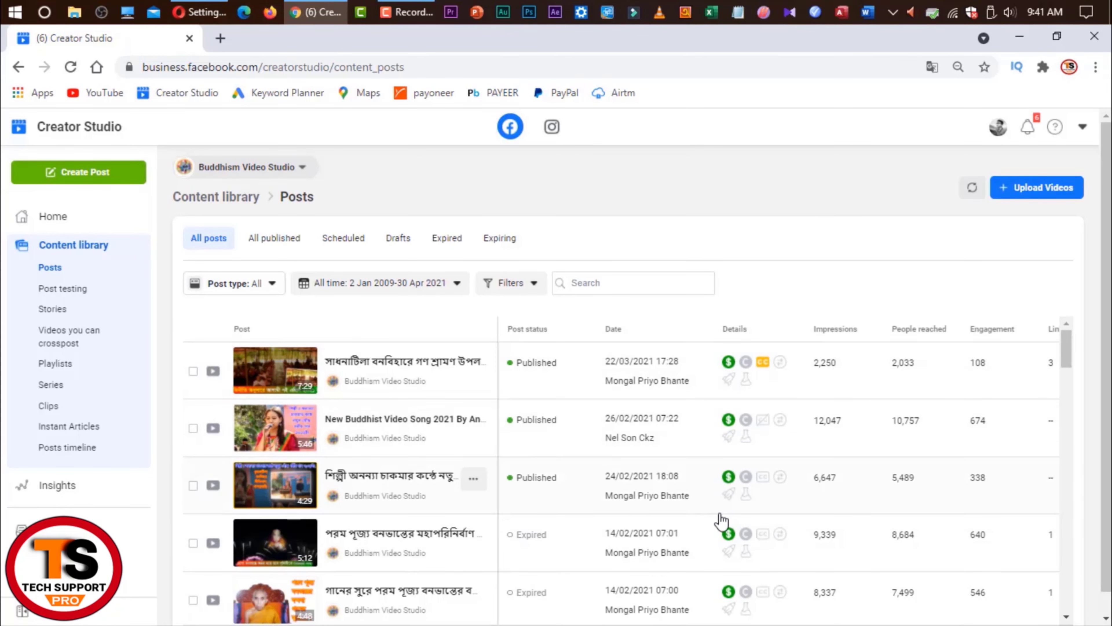
Open the unmonetised video post dated 29/11/2020 for editing and set its in-stream ads to Choose placements
scroll(764, 447, down, 5)
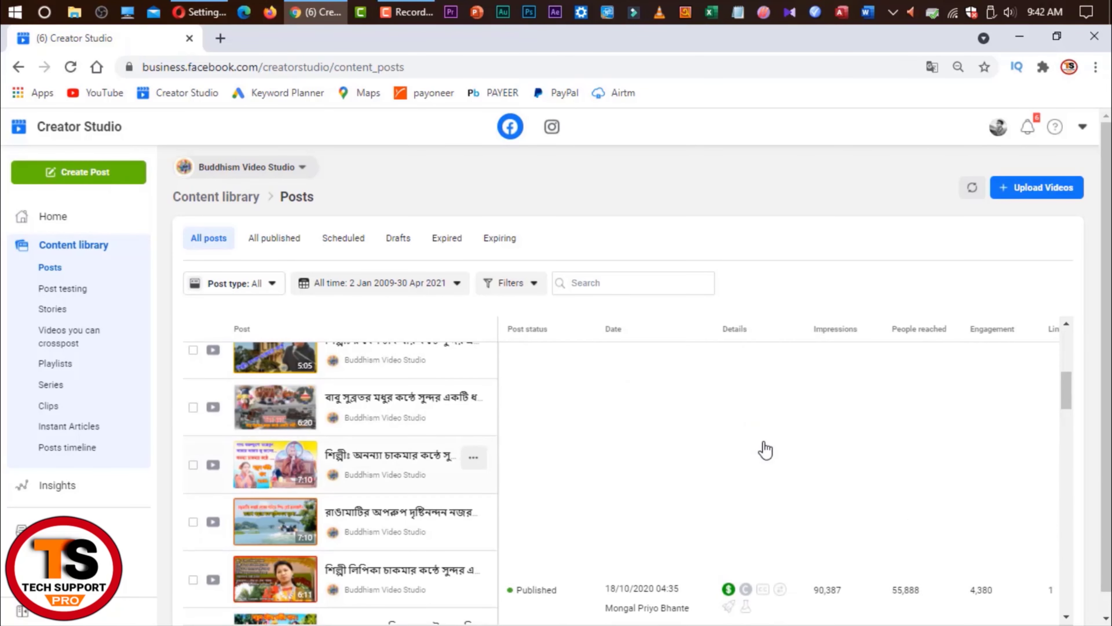
click(473, 439)
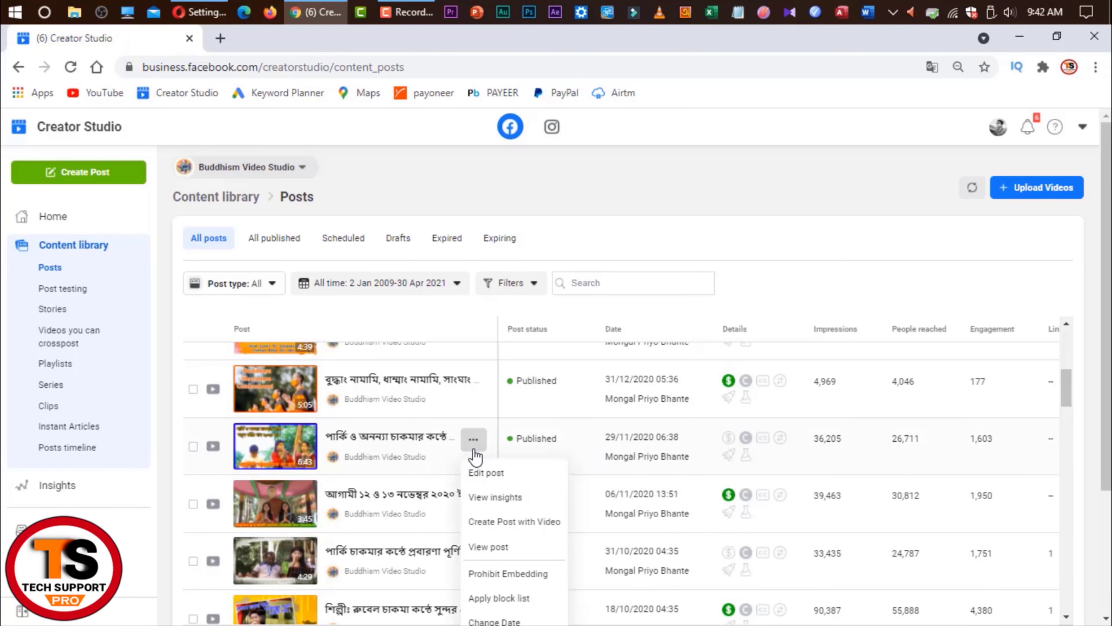
click(487, 474)
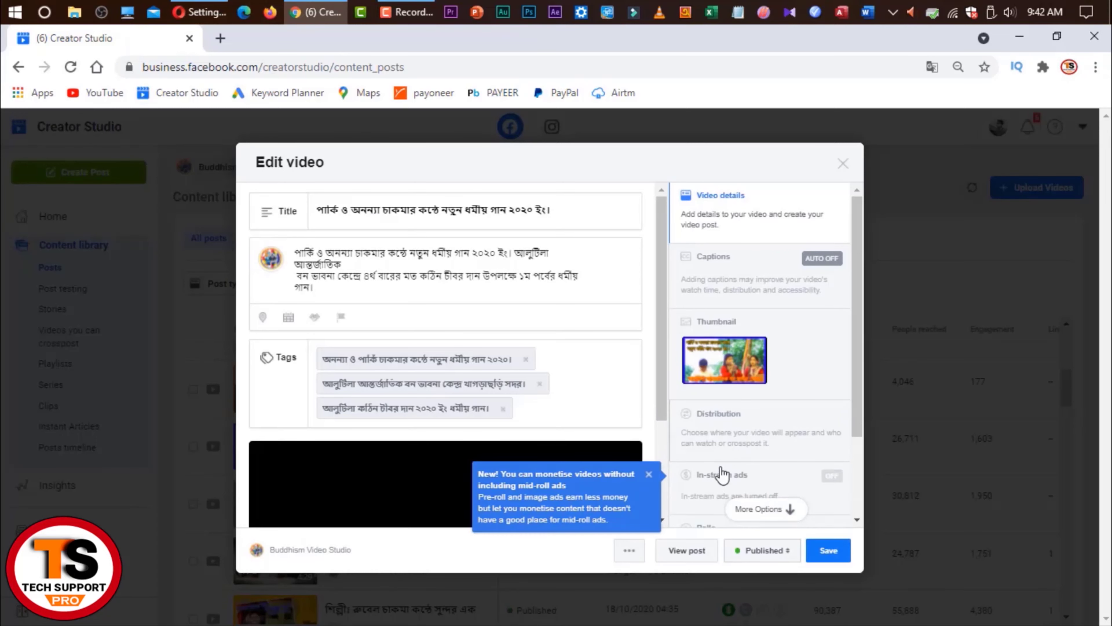
click(722, 475)
click(620, 358)
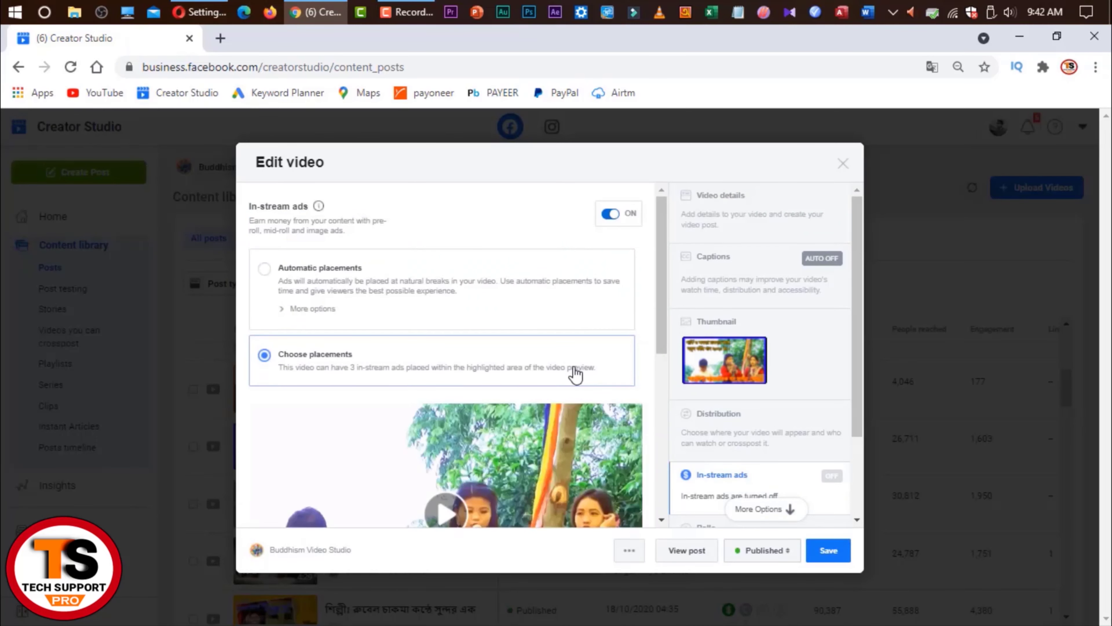
Add in-stream ad placements at 01:03.559, 03:09.664 and 05:29.677 to the video and save the post
scroll(556, 400, down, 5)
scroll(486, 404, down, 1)
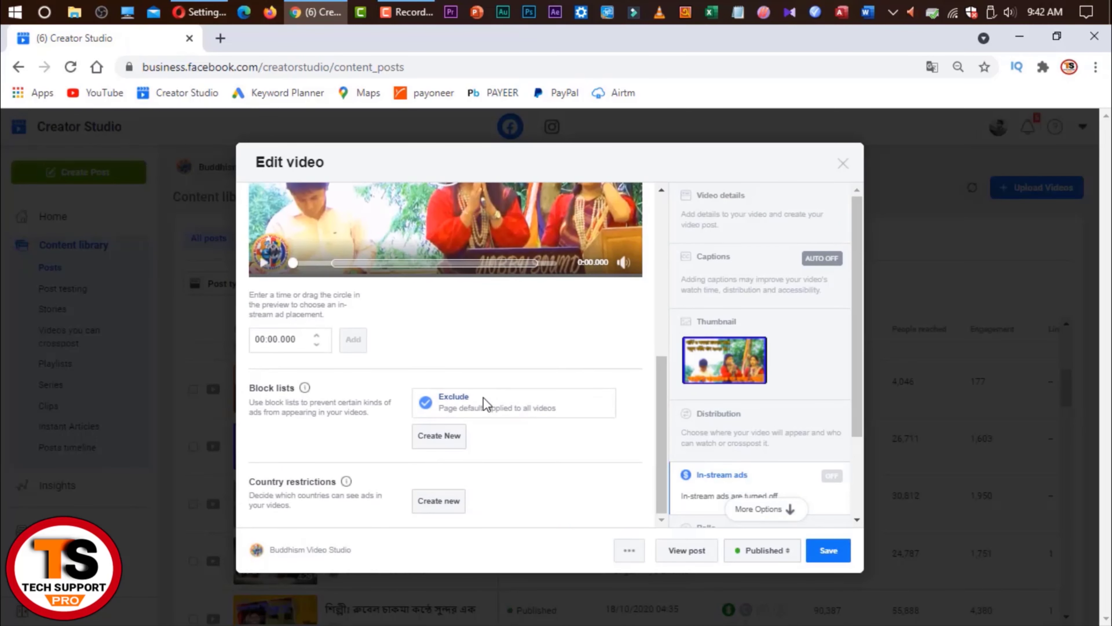
click(335, 263)
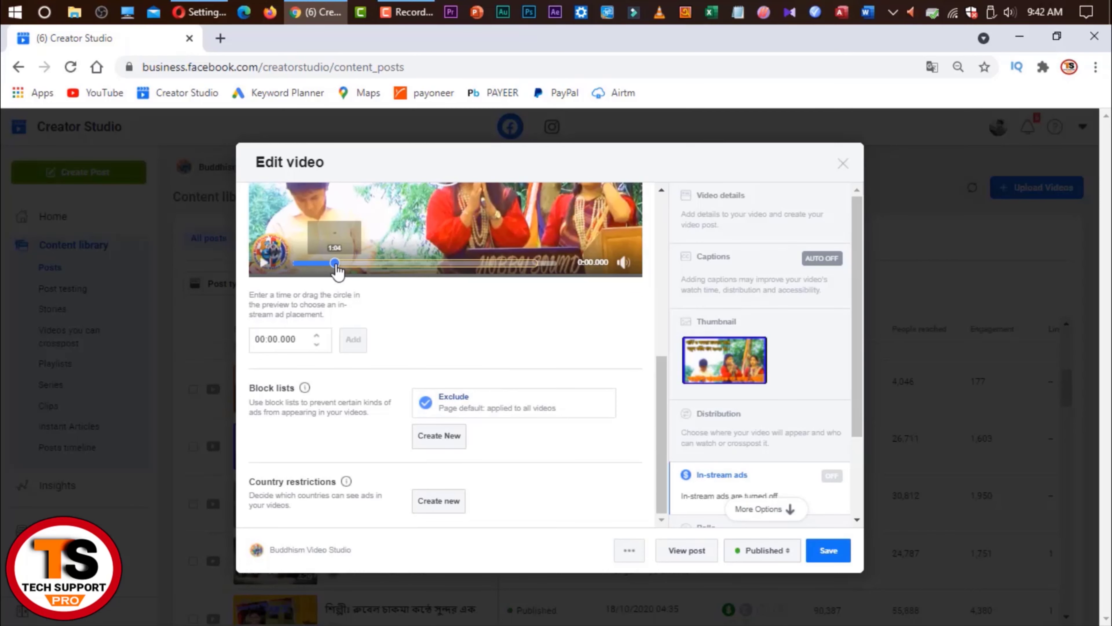
scroll(272, 284, up, 3)
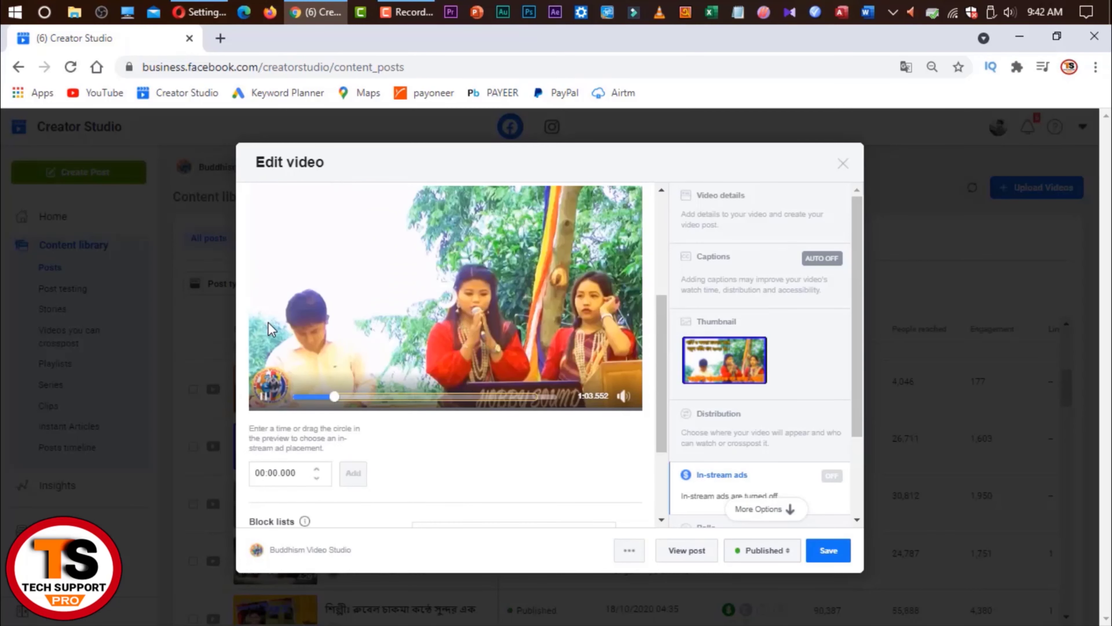
click(264, 396)
click(355, 479)
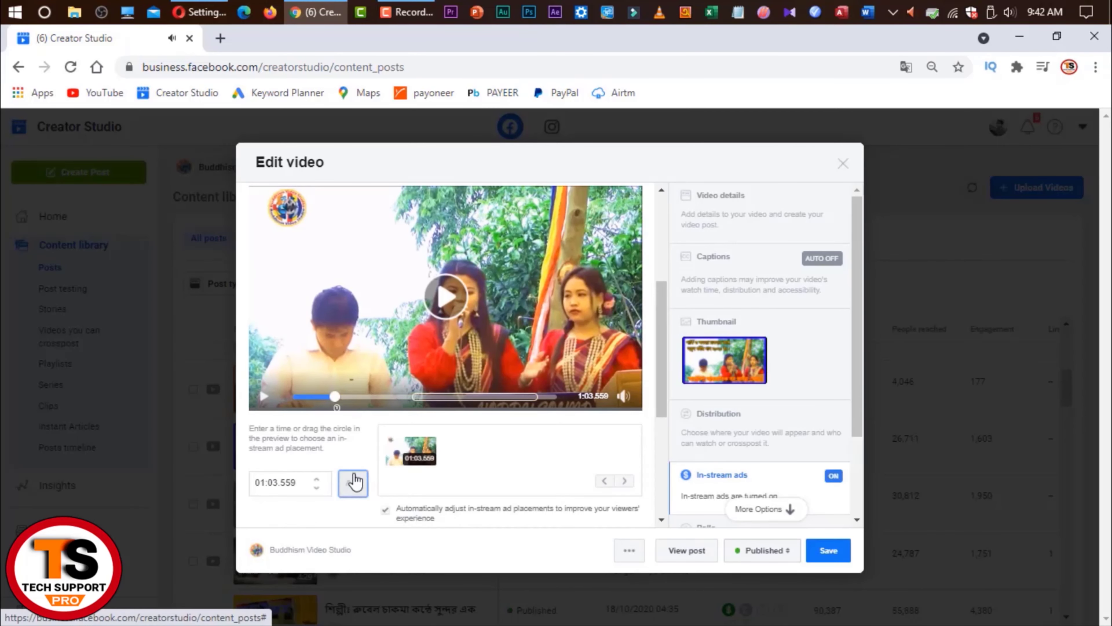
click(417, 396)
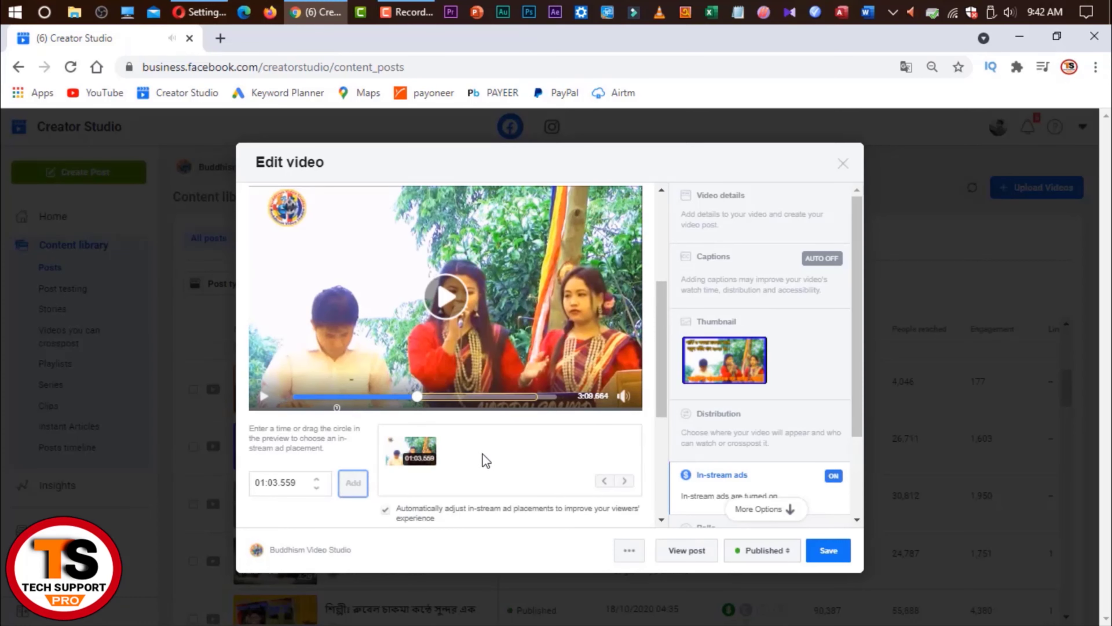
click(353, 482)
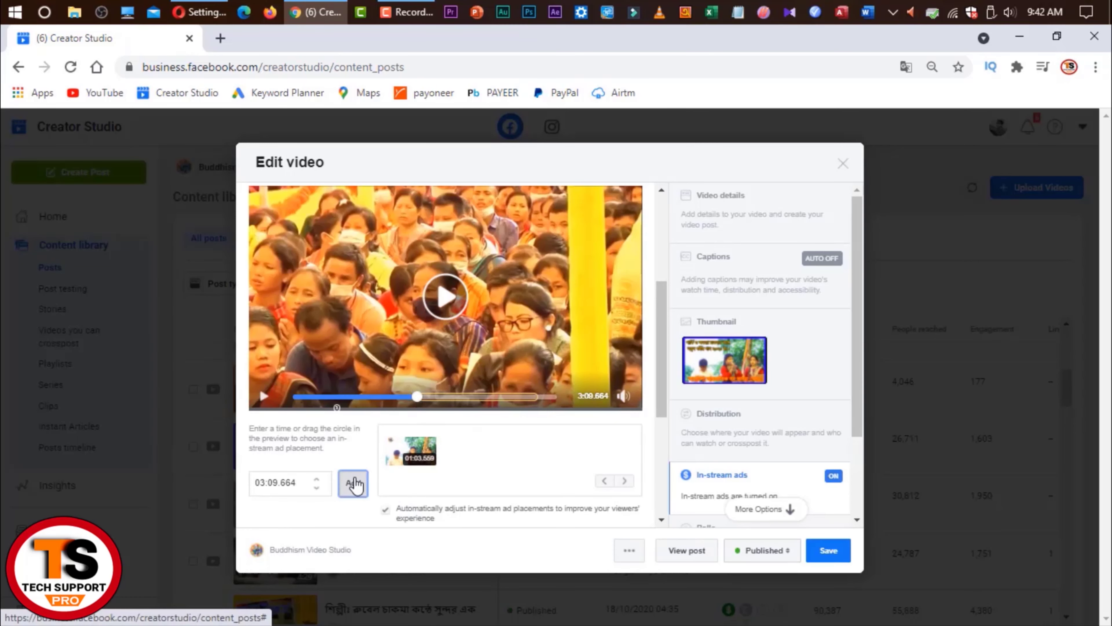
click(509, 397)
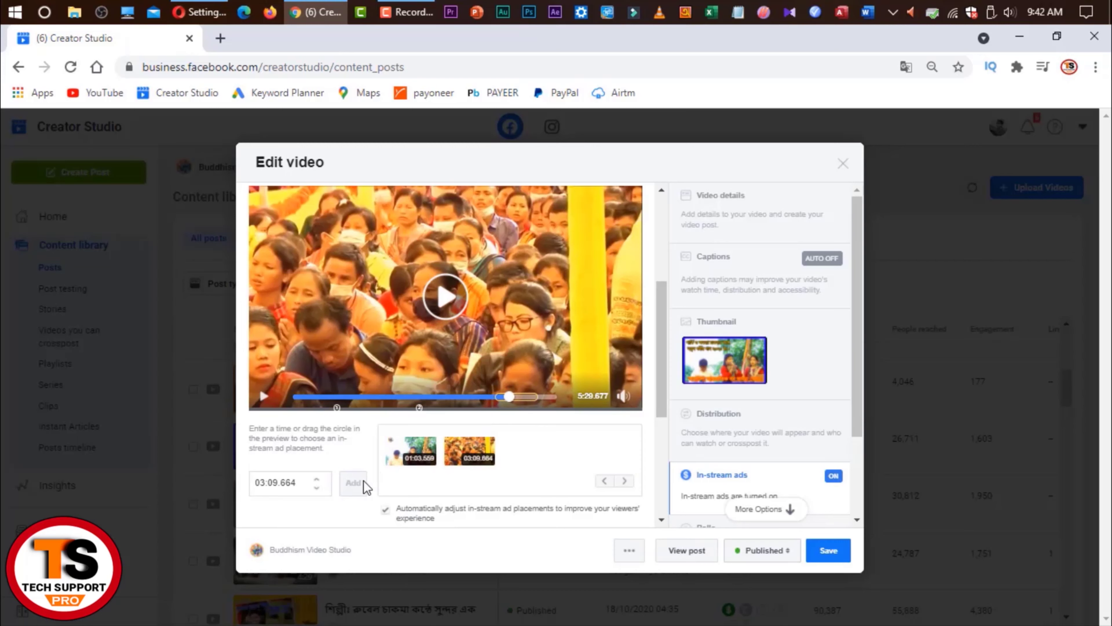
click(342, 488)
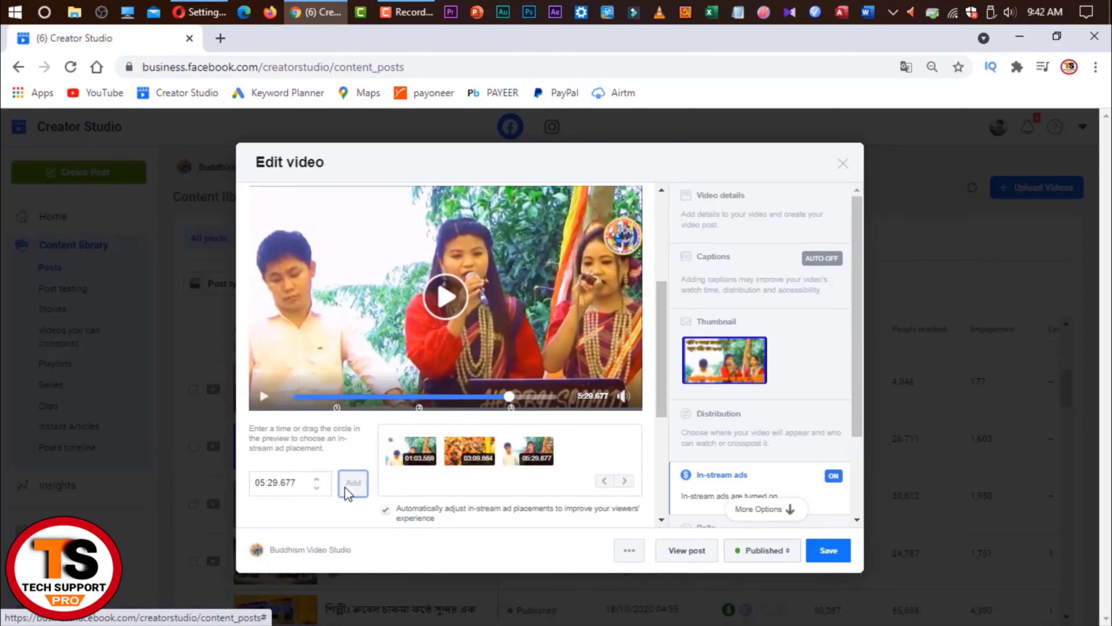
click(834, 552)
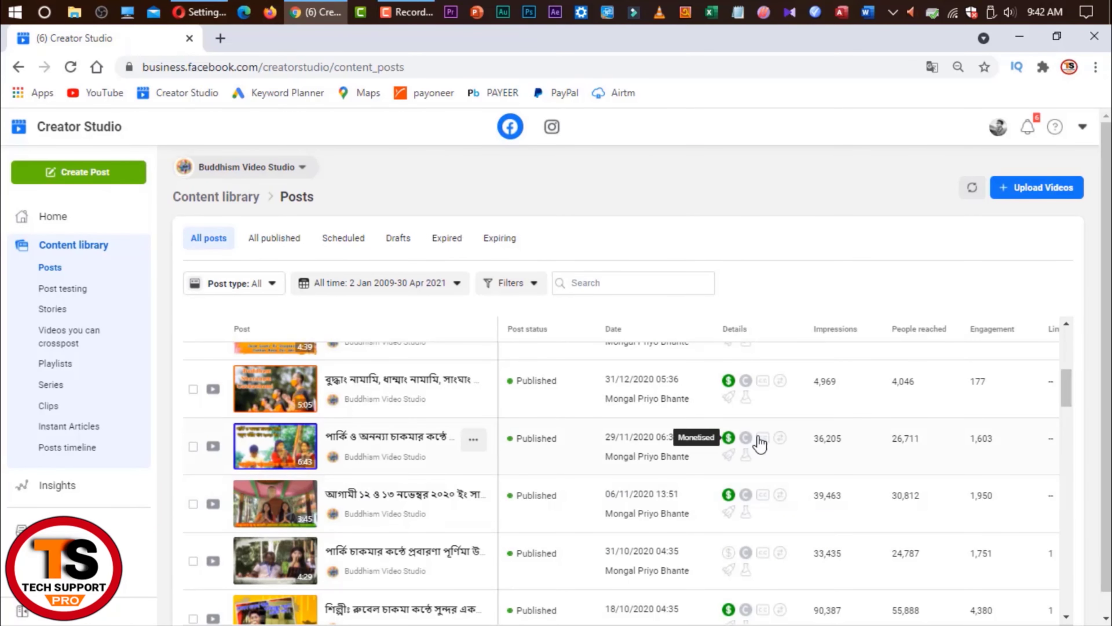
Open the unmonetised video post dated 31/10/2020 for editing and set its in-stream ads to Choose placements
click(473, 556)
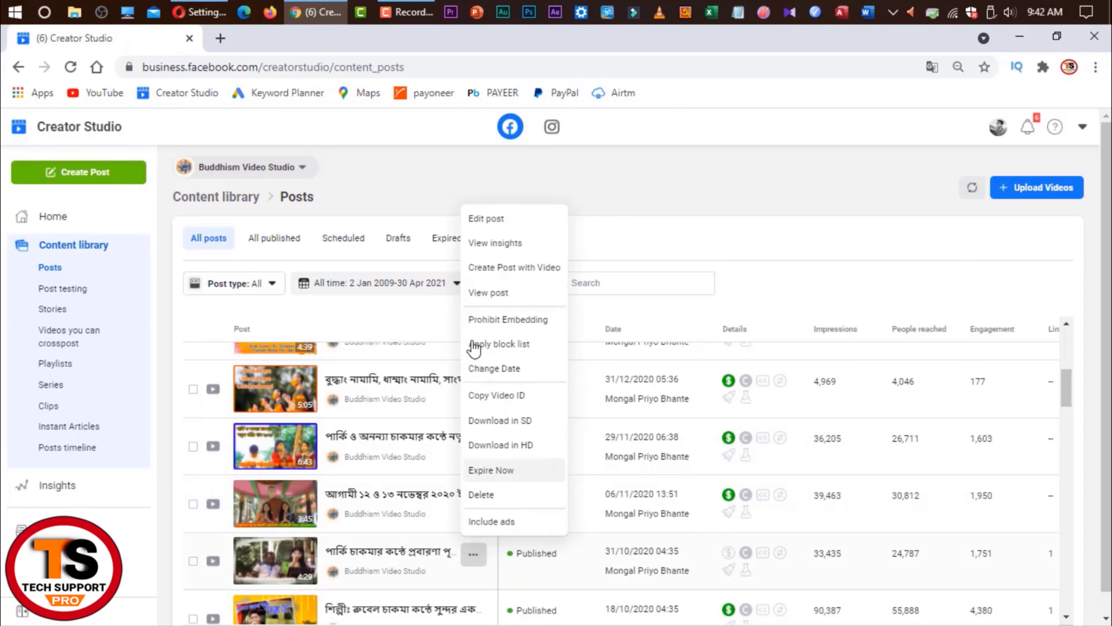
click(474, 219)
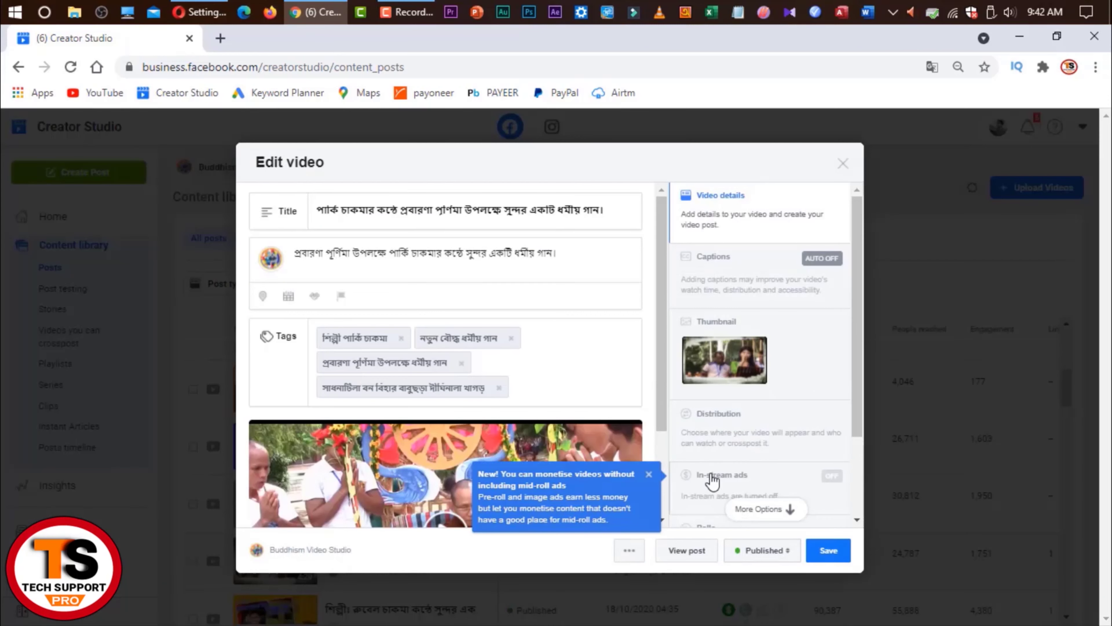
click(710, 478)
click(620, 356)
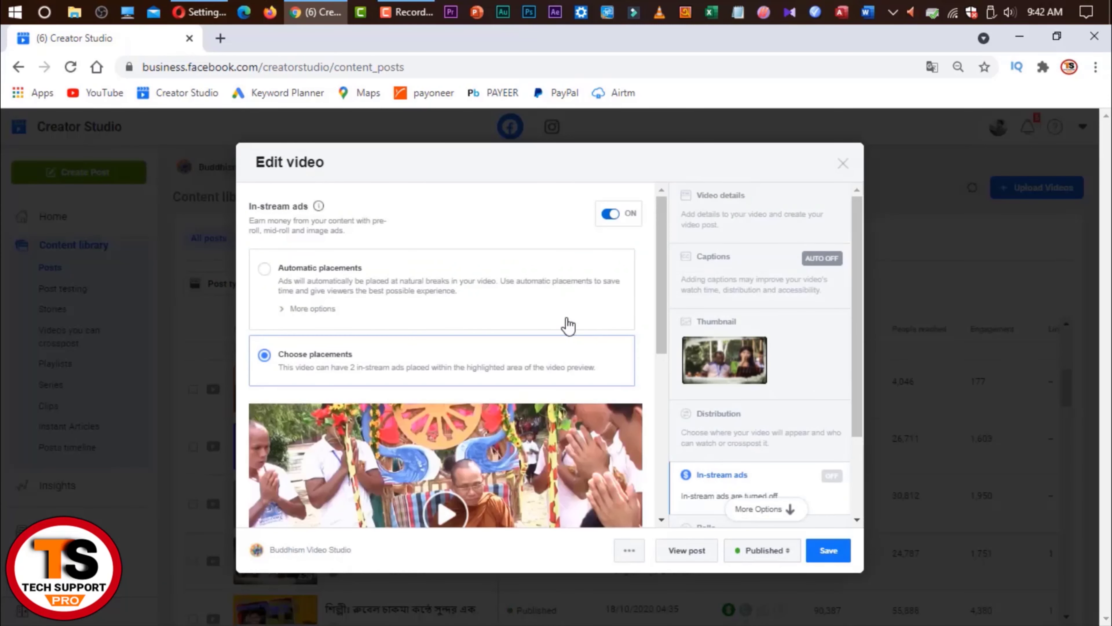
Add in-stream ad placements at 01:14.291 and 03:40.915 to the video and save the post
scroll(428, 363, down, 5)
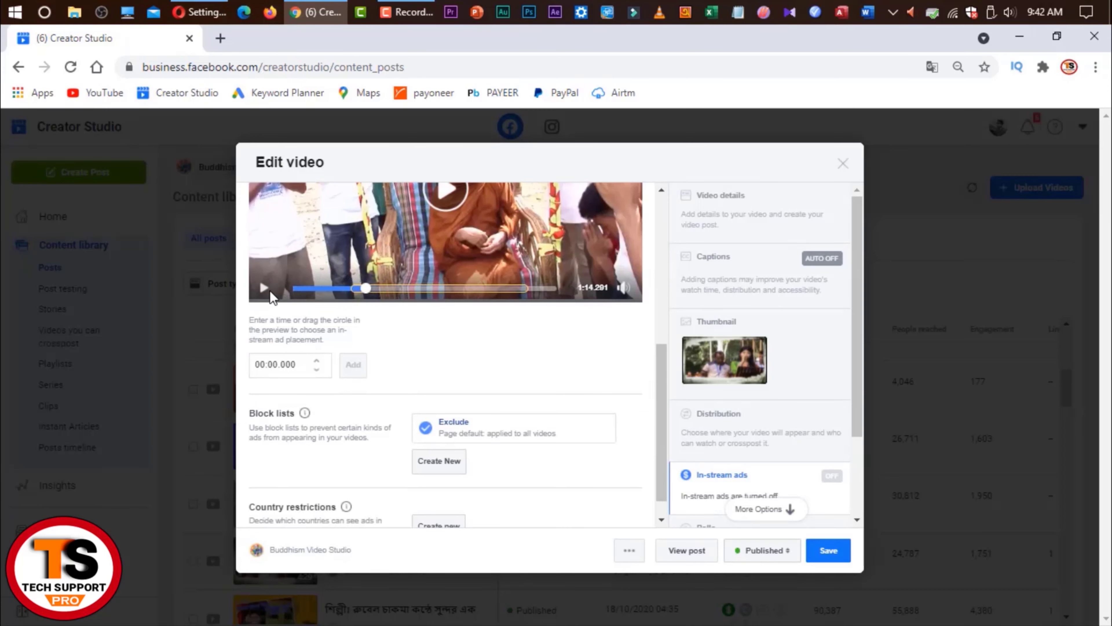
scroll(265, 410, up, 3)
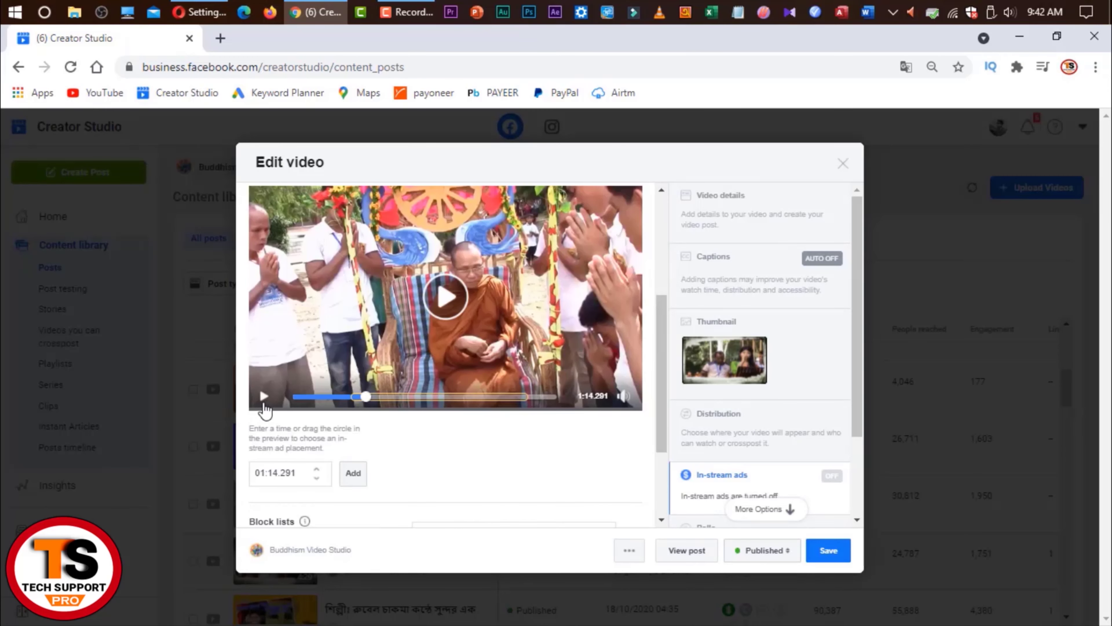
click(353, 473)
click(513, 397)
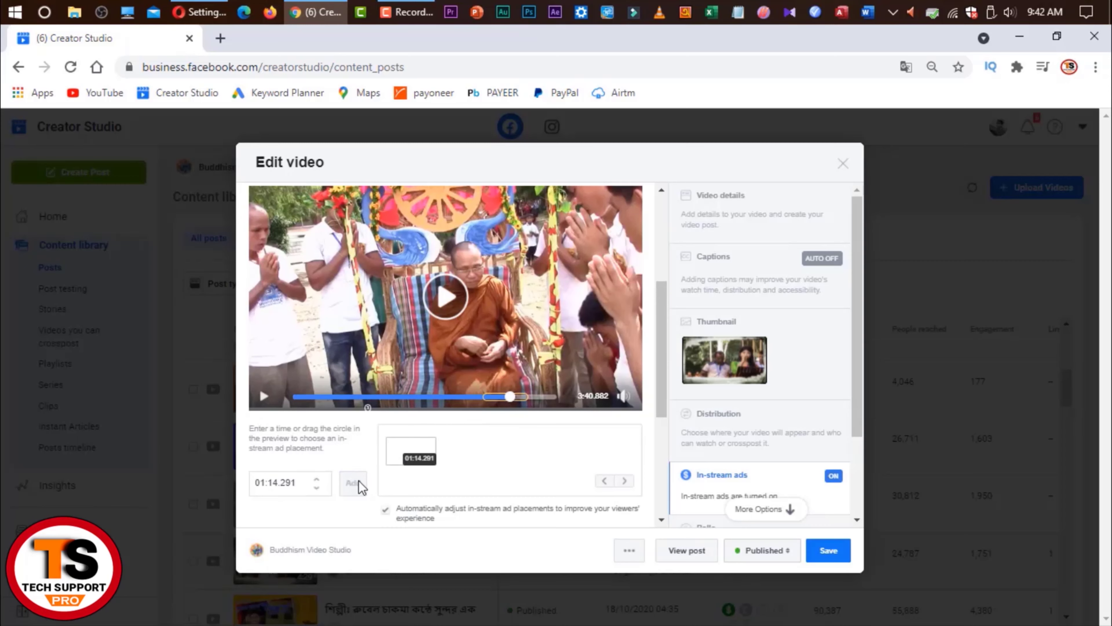
click(265, 399)
click(353, 483)
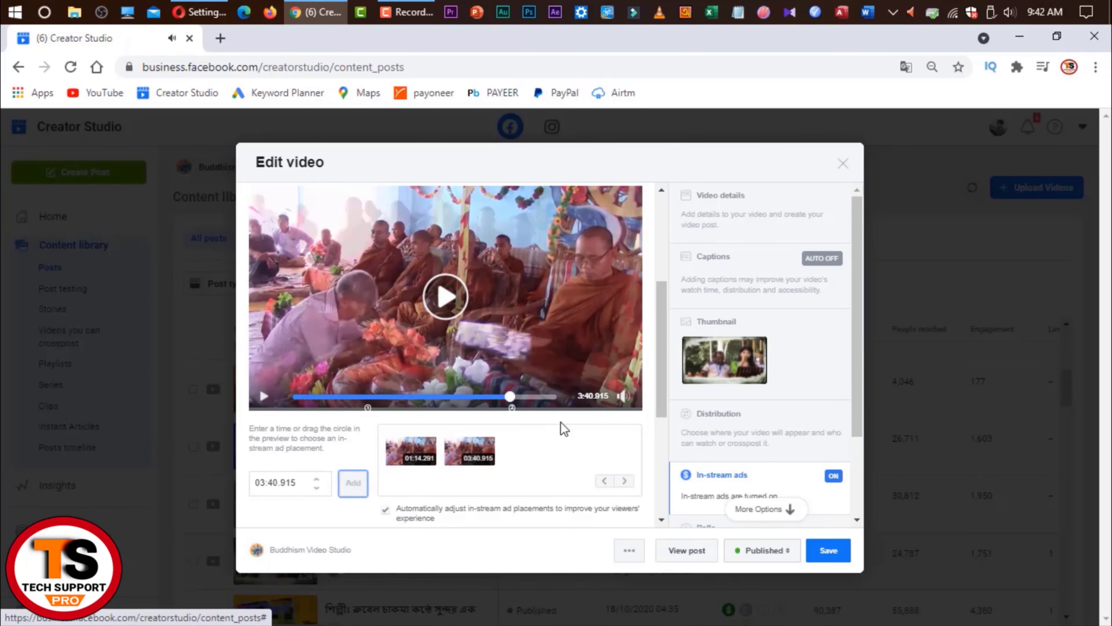
click(827, 548)
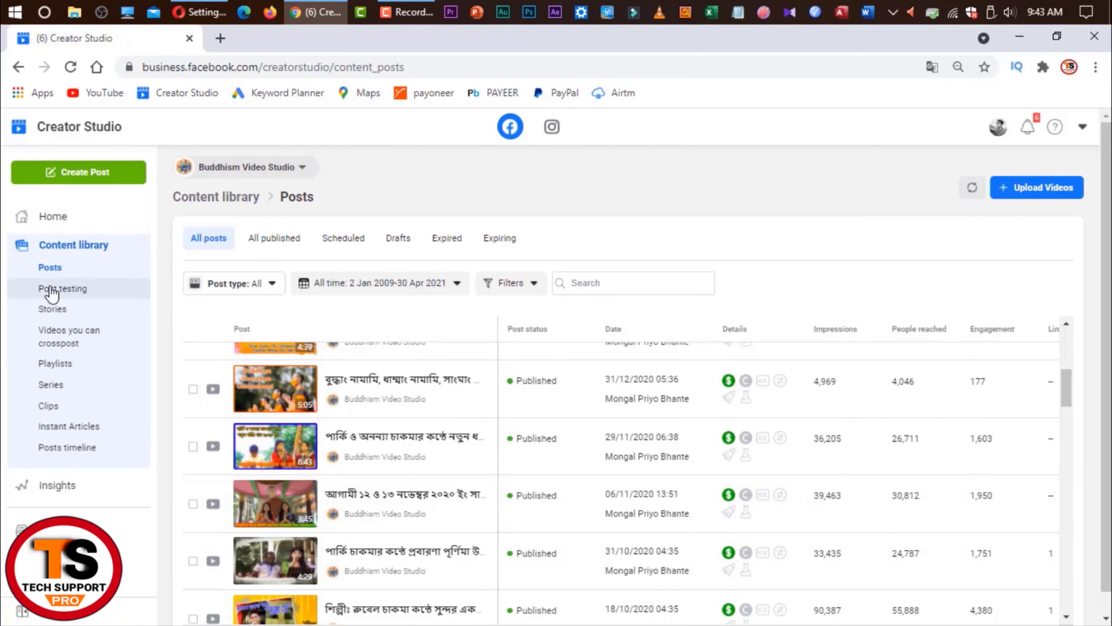
Open the Monetisation overview and review the page's monetisation status, in-stream ads metrics and other monetisation tools
click(132, 559)
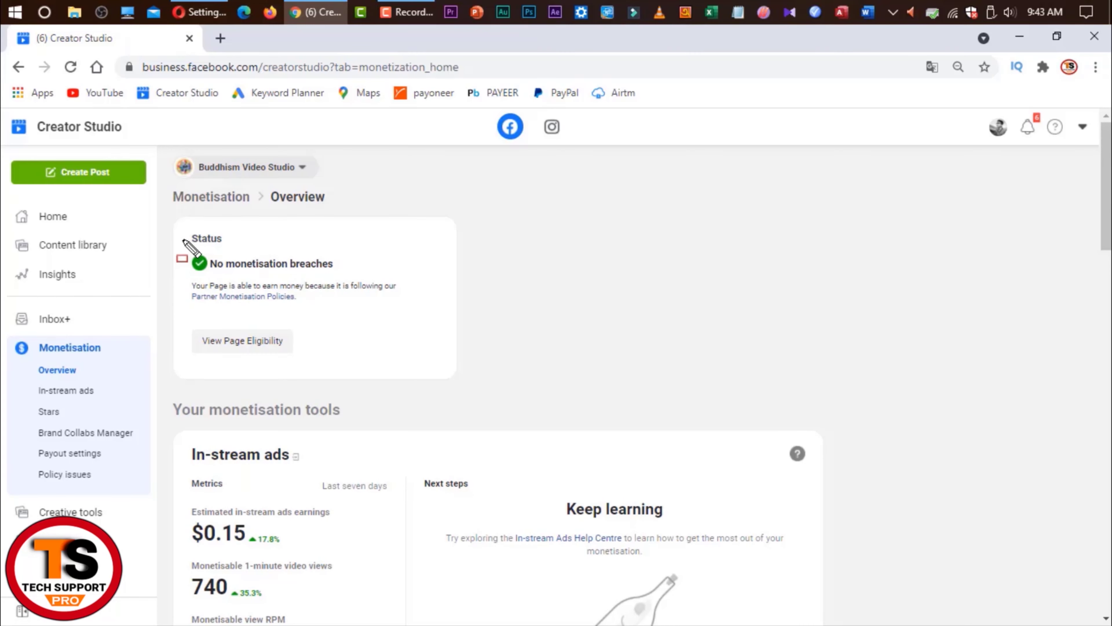
mouse_move(179, 228)
mouse_down()
mouse_move(270, 298)
mouse_move(441, 373)
mouse_up()
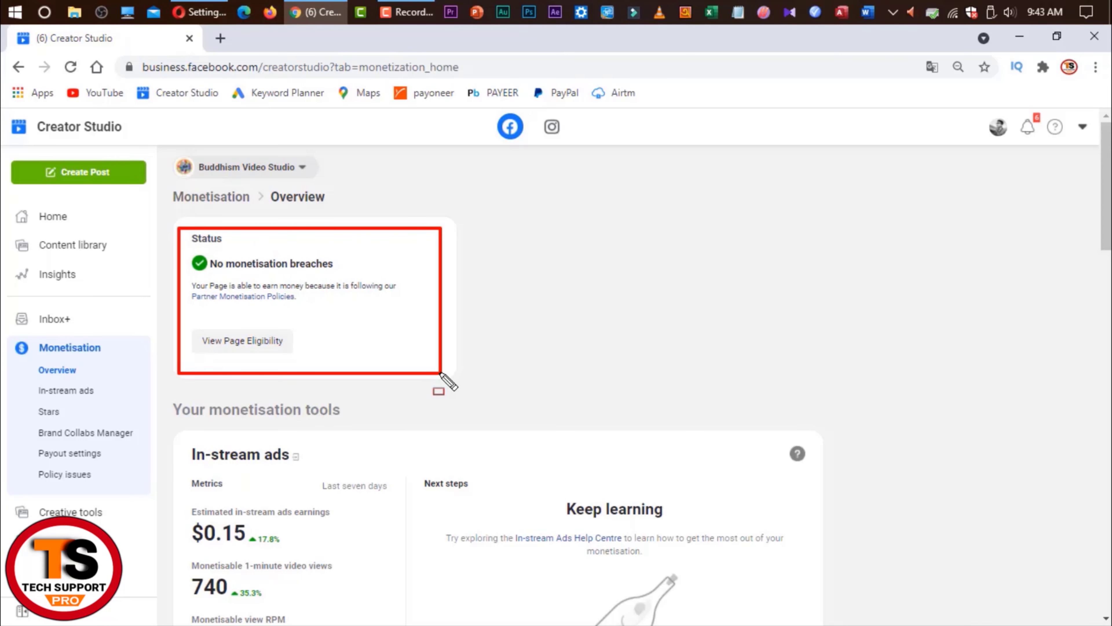
key(Escape)
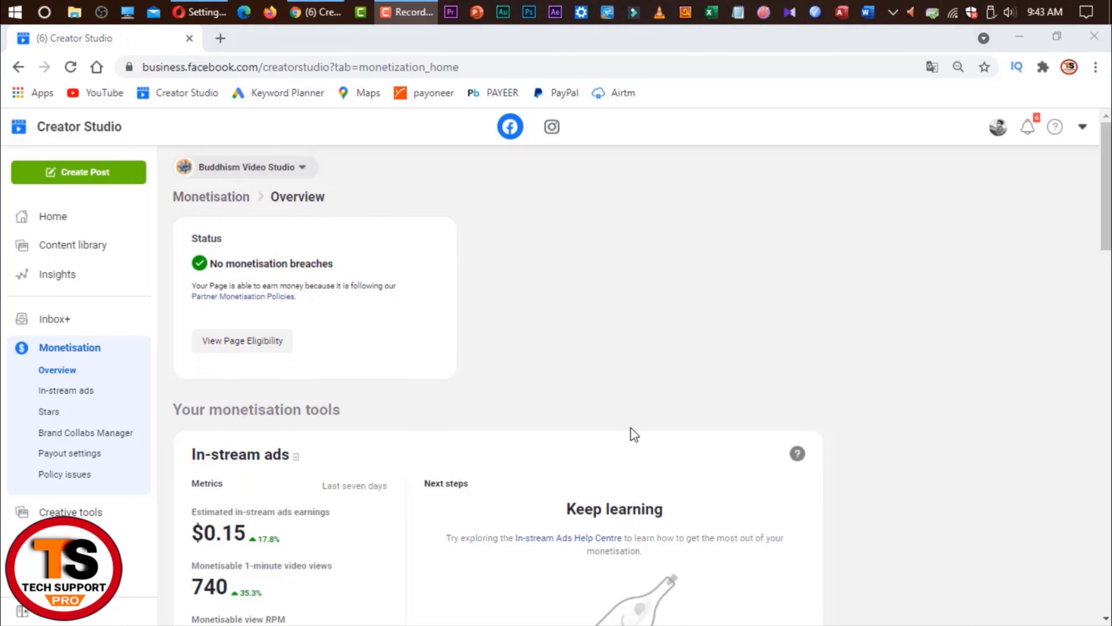
scroll(634, 435, down, 5)
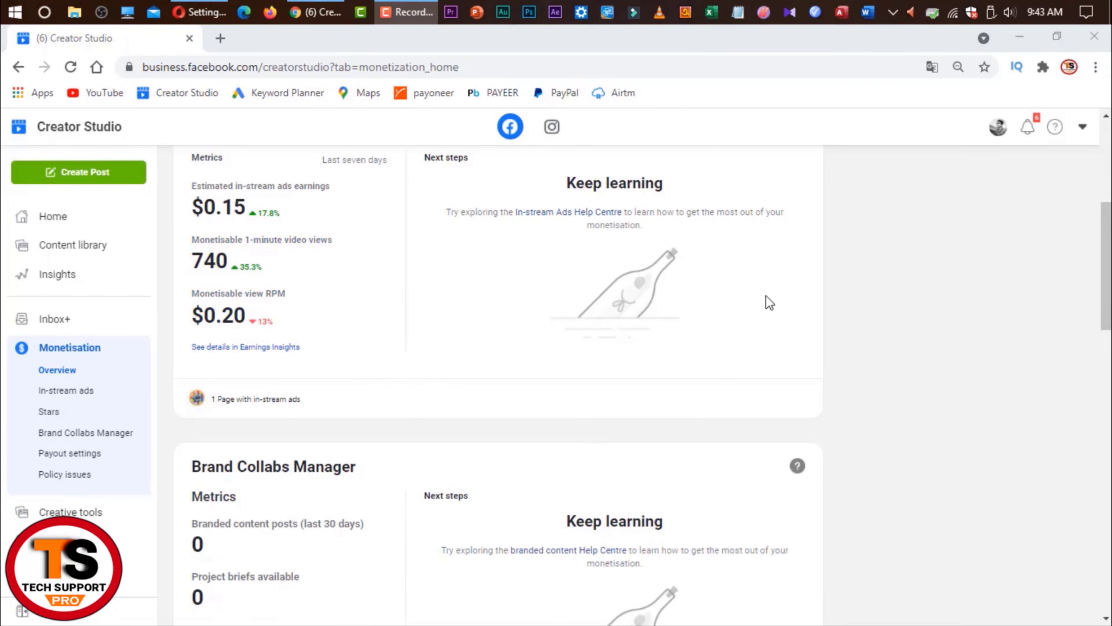
scroll(770, 298, down, 10)
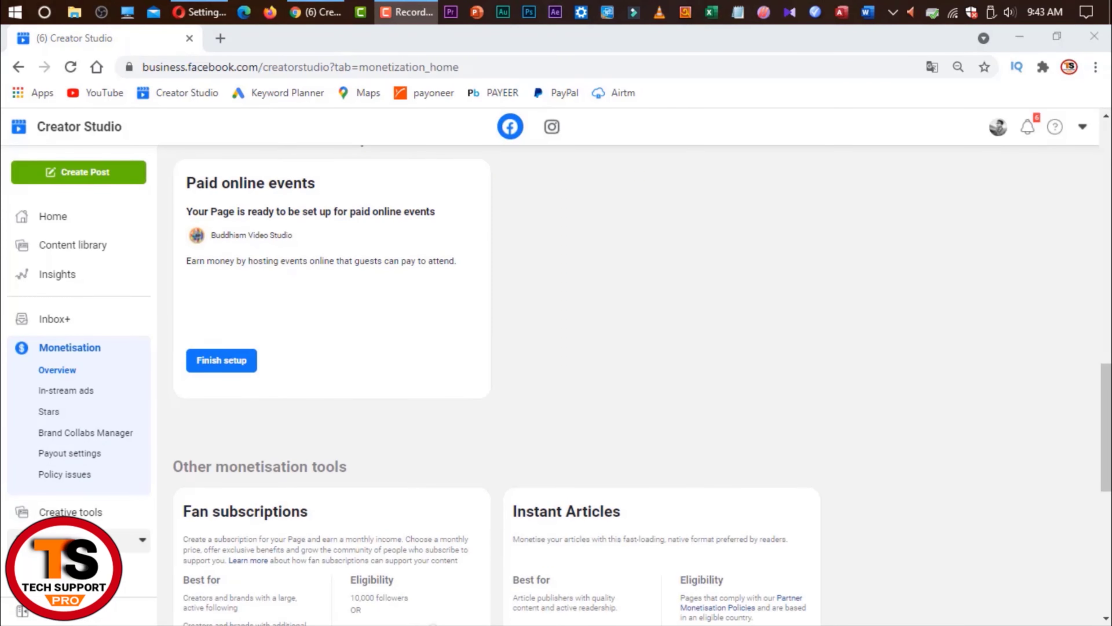
Start opening Page settings from the Creator Studio settings and show the list of pages to choose from
click(75, 540)
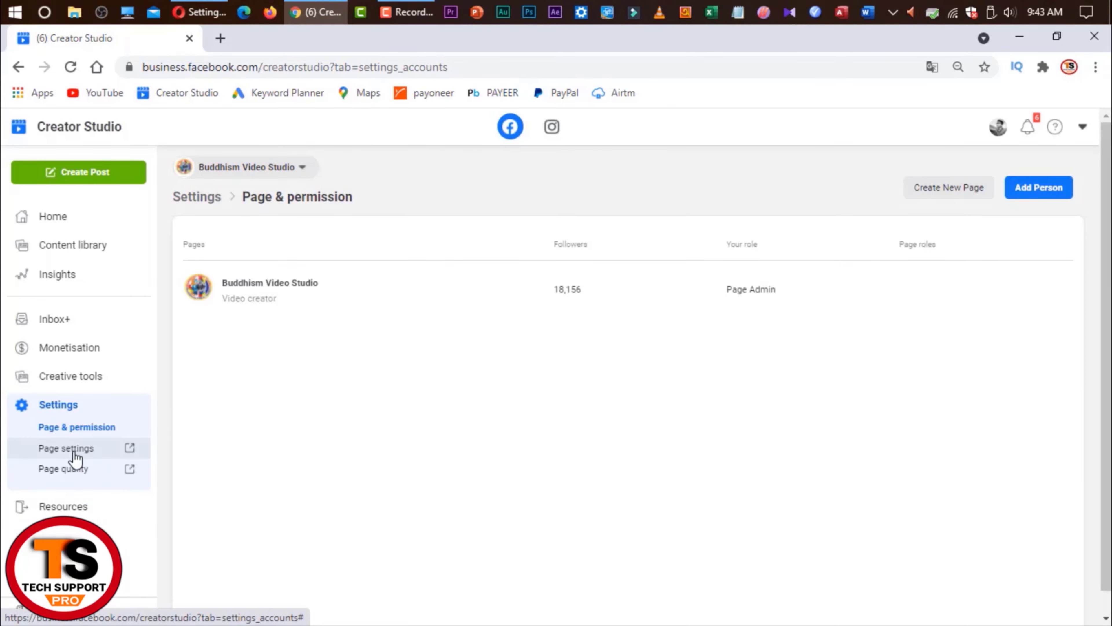
click(75, 452)
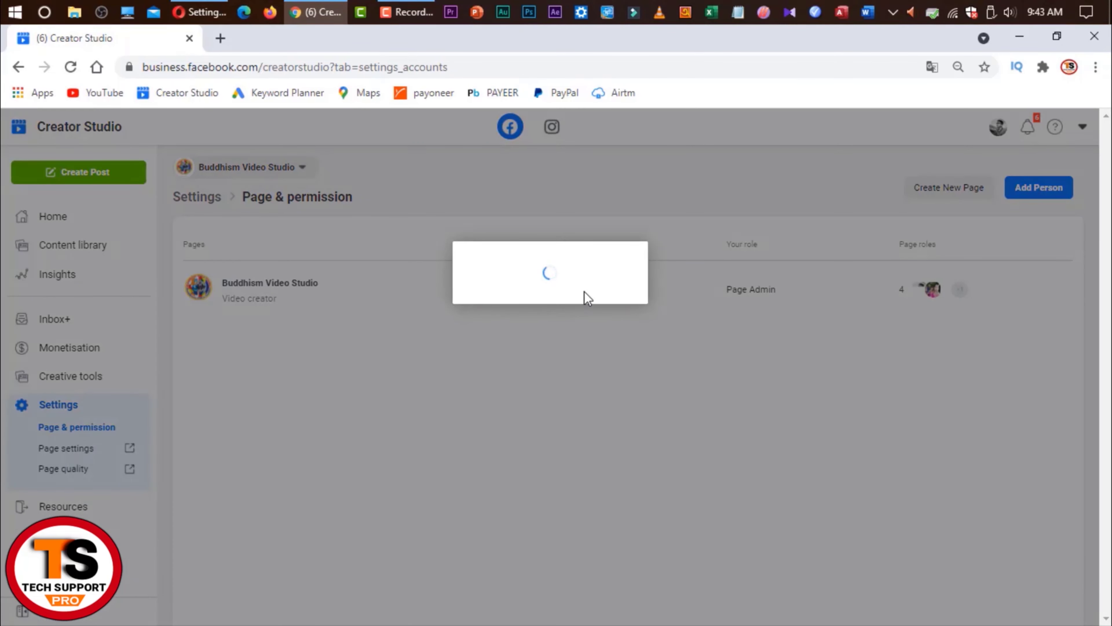
click(565, 300)
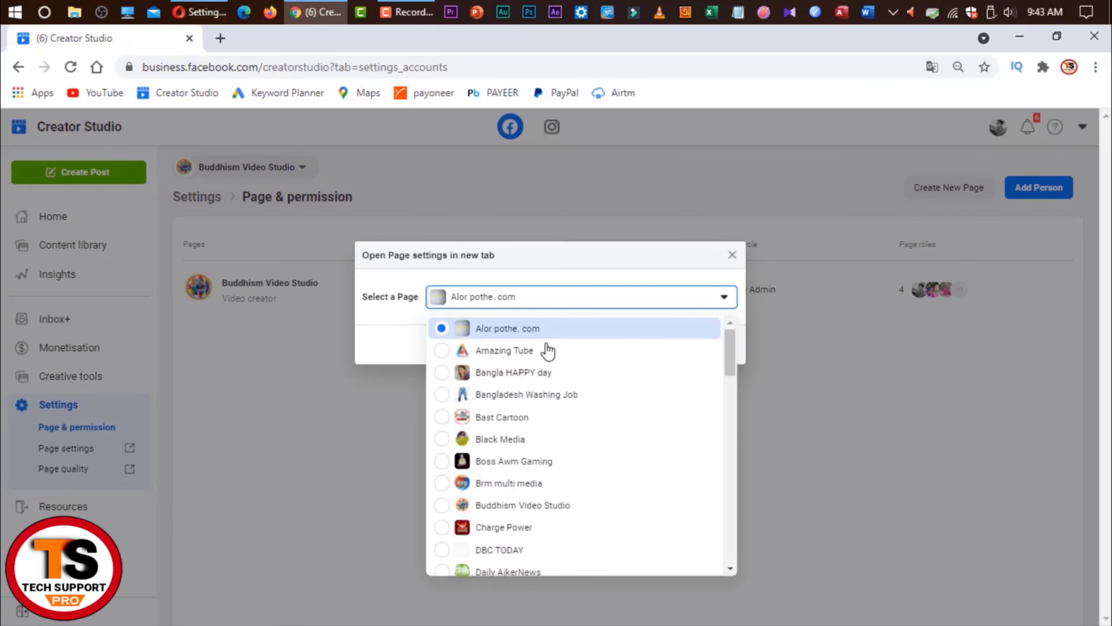